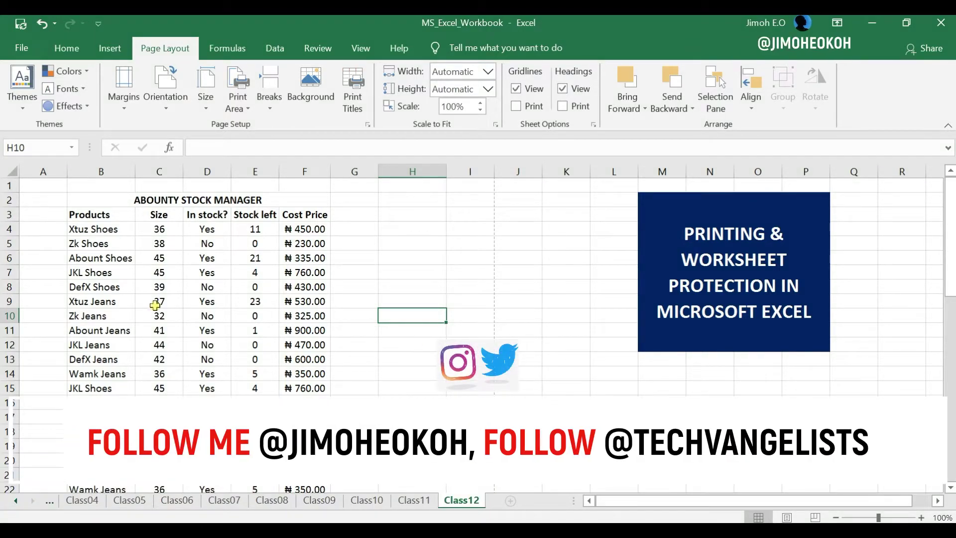
# Step: Select the stock table B2:F22, deselect it, and switch to the Home ribbon
pyautogui.moveTo(75, 199); pyautogui.dragTo(305, 489)
pyautogui.click(389, 327)
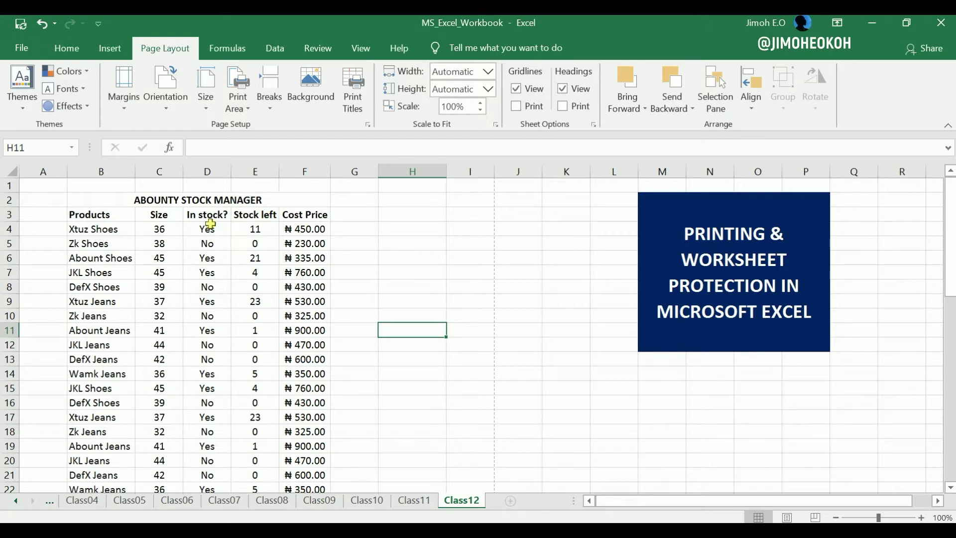
pyautogui.click(74, 53)
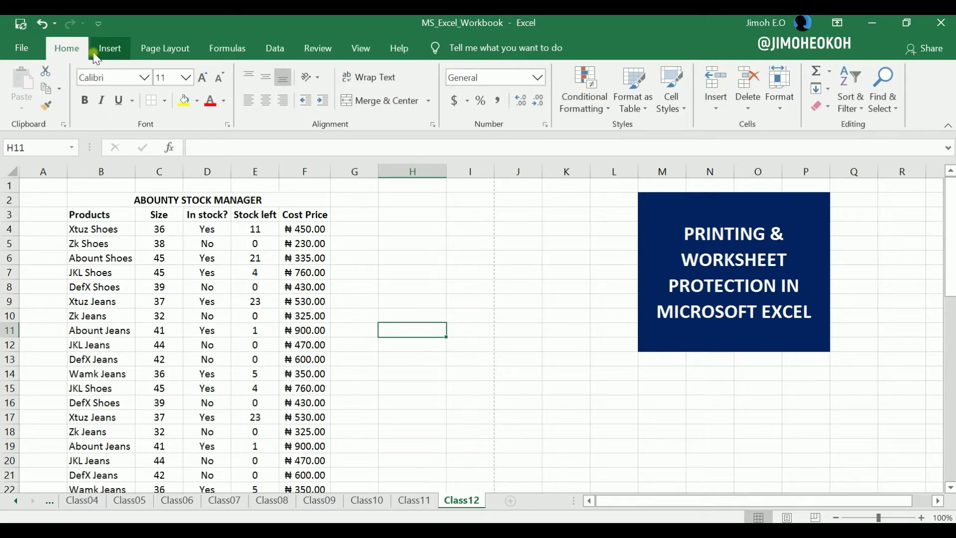
# Step: Open the print preview, first with Ctrl+P and then through the File menu
pyautogui.hotkey('ctrl', 'p')
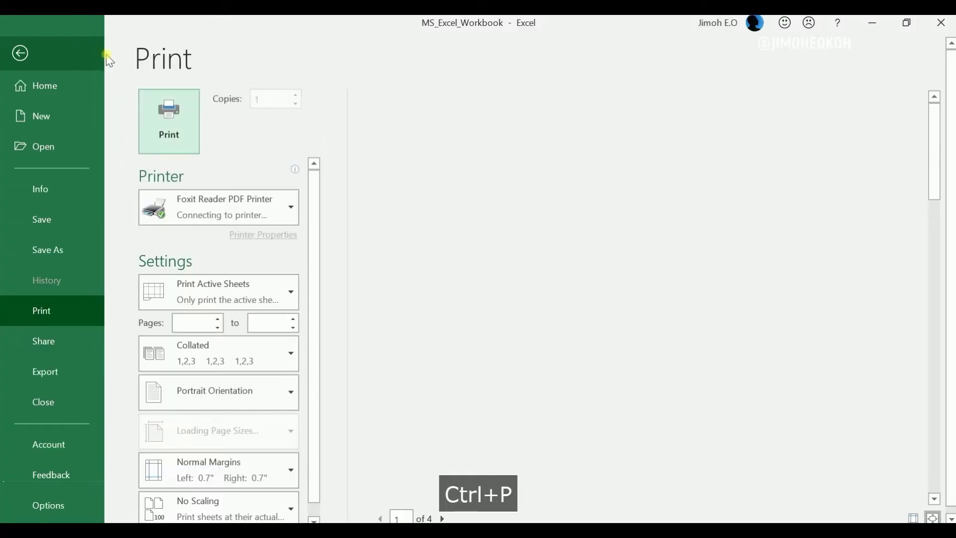
pyautogui.click(20, 54)
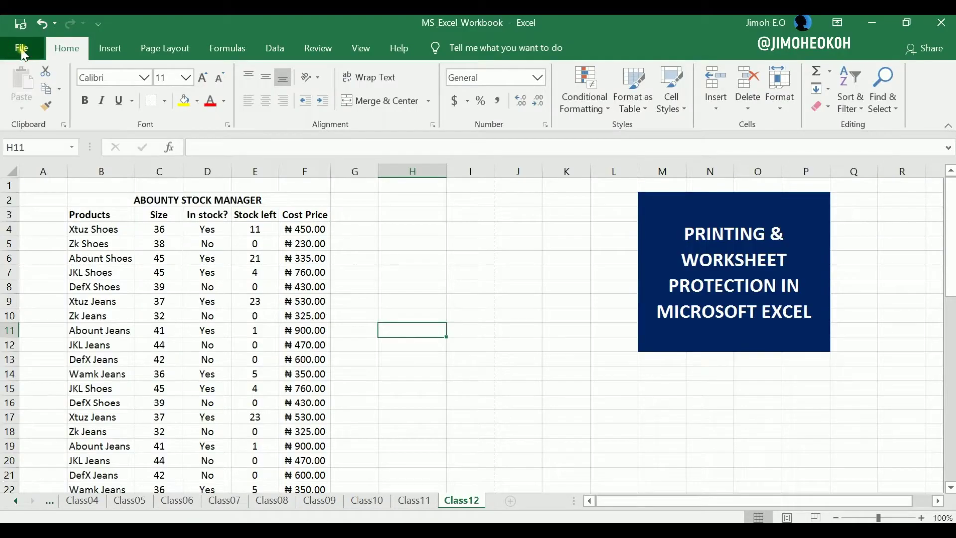
pyautogui.click(17, 43)
pyautogui.click(52, 310)
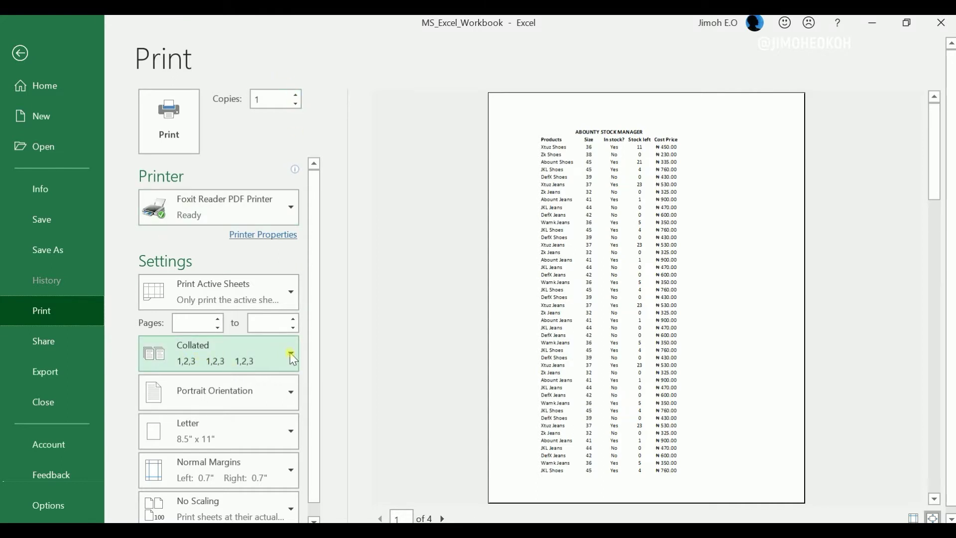
# Step: Try landscape orientation, then set the page back to portrait
pyautogui.click(289, 395)
pyautogui.click(226, 458)
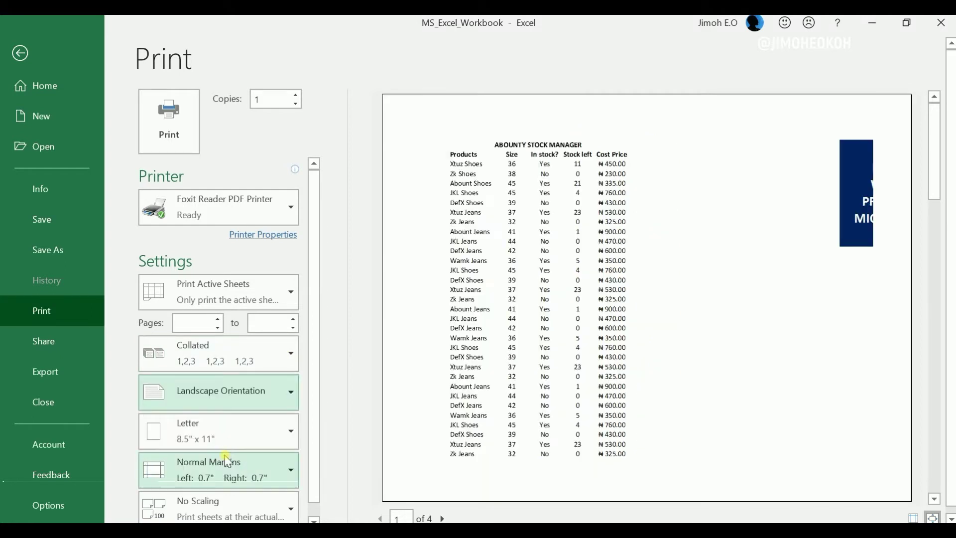
pyautogui.click(283, 392)
pyautogui.click(252, 426)
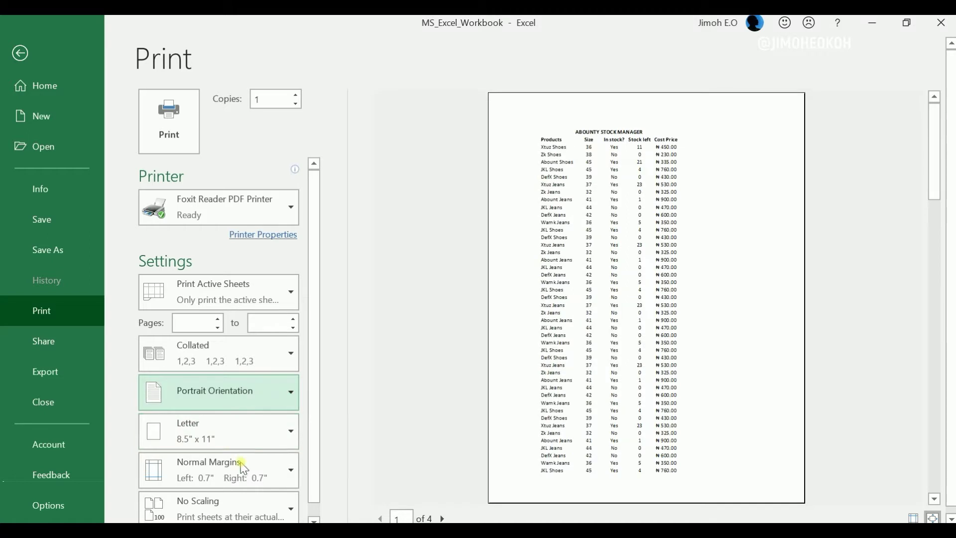
# Step: Try Wide and Narrow margins, then settle on Normal (0.7") margins
pyautogui.click(292, 467)
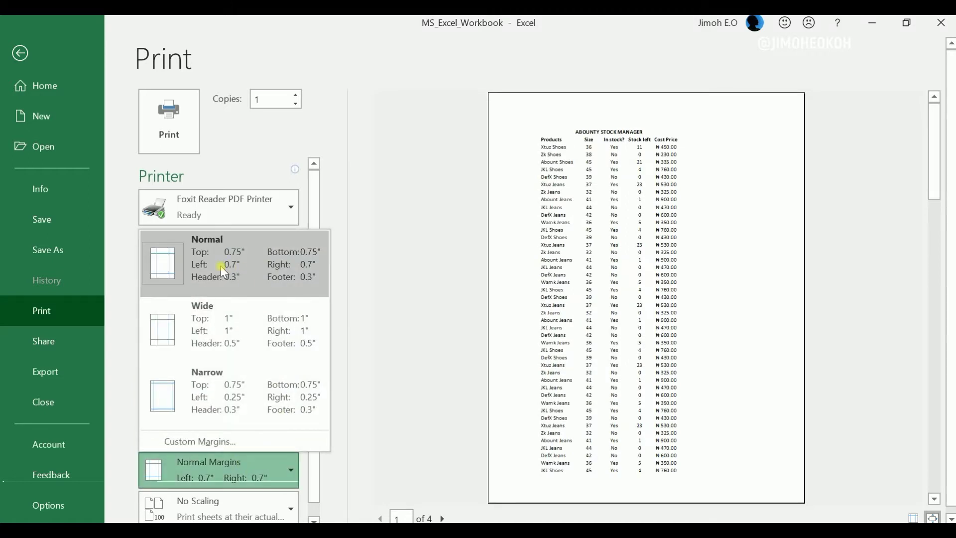
pyautogui.click(227, 329)
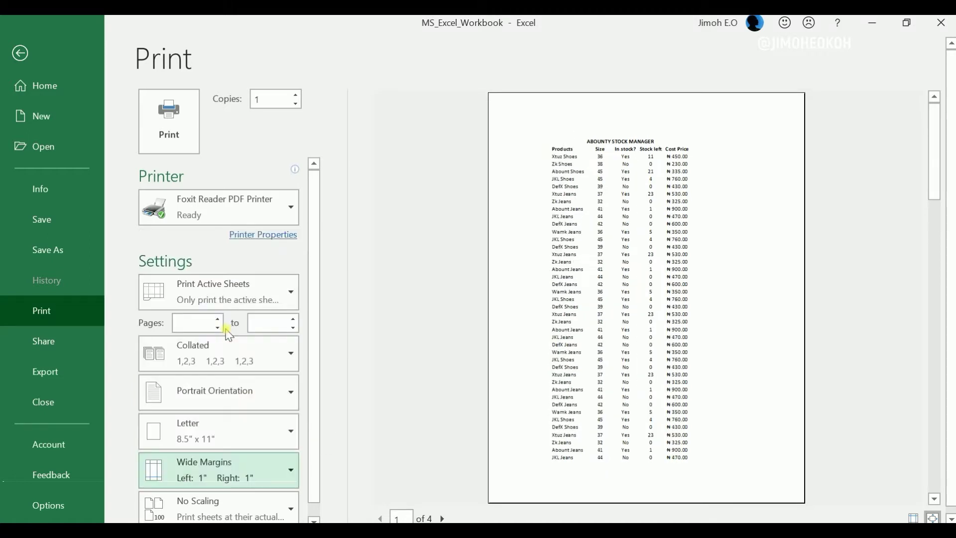
pyautogui.click(282, 476)
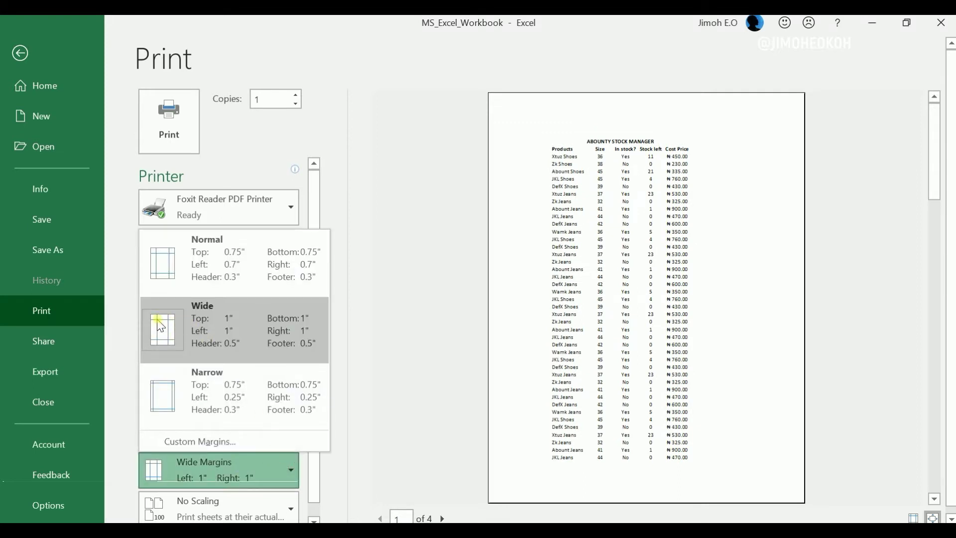
pyautogui.click(182, 402)
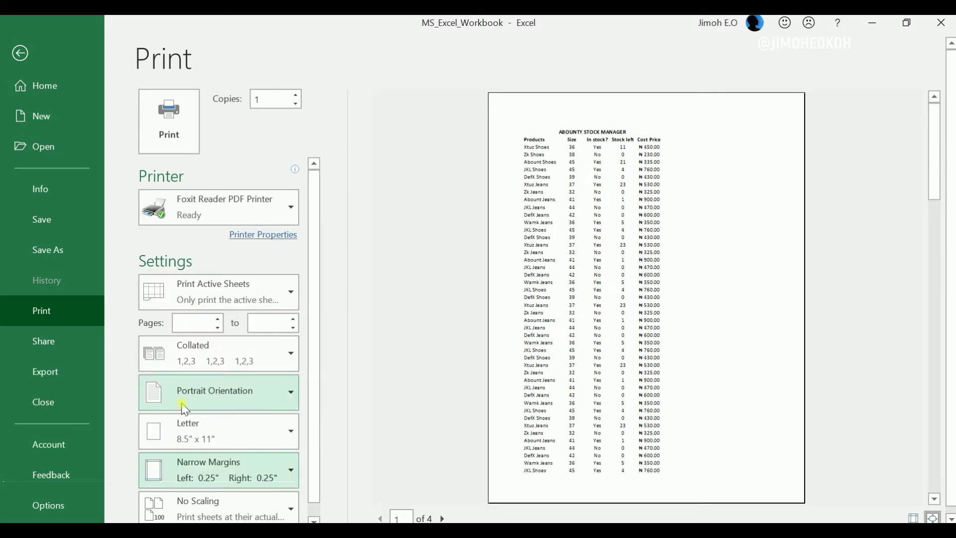
pyautogui.click(265, 468)
pyautogui.click(219, 254)
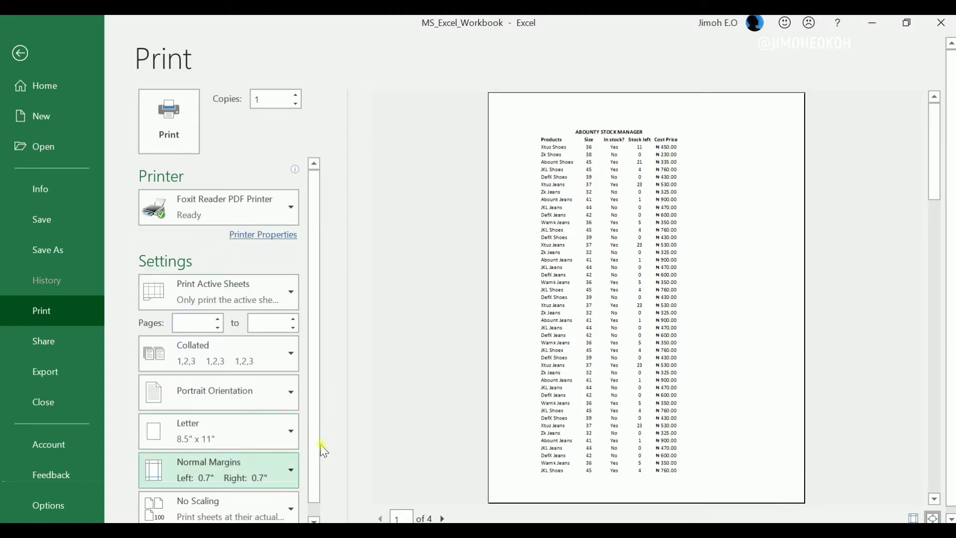
pyautogui.moveTo(312, 457); pyautogui.dragTo(312, 471)
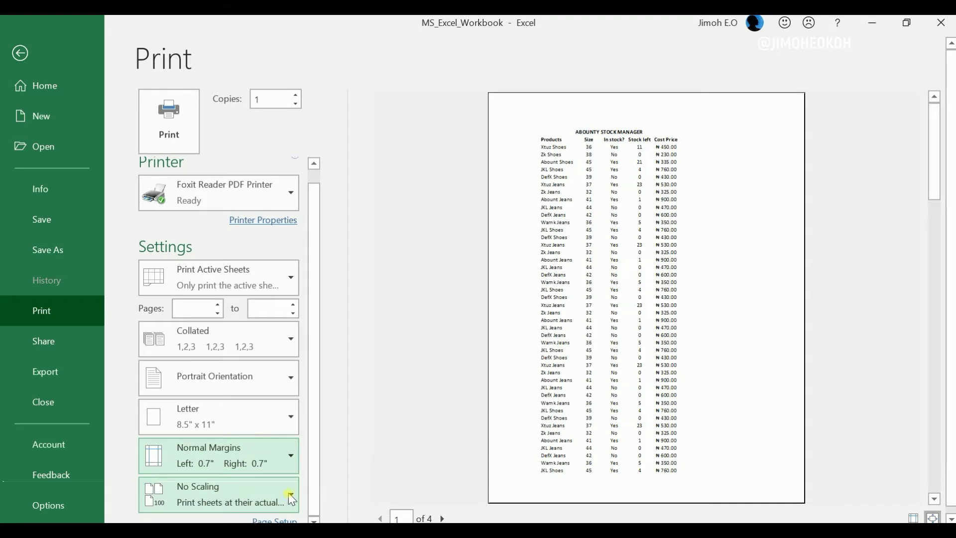
# Step: Step forward through all four preview pages and back to page 1
pyautogui.click(447, 517)
pyautogui.click(446, 518)
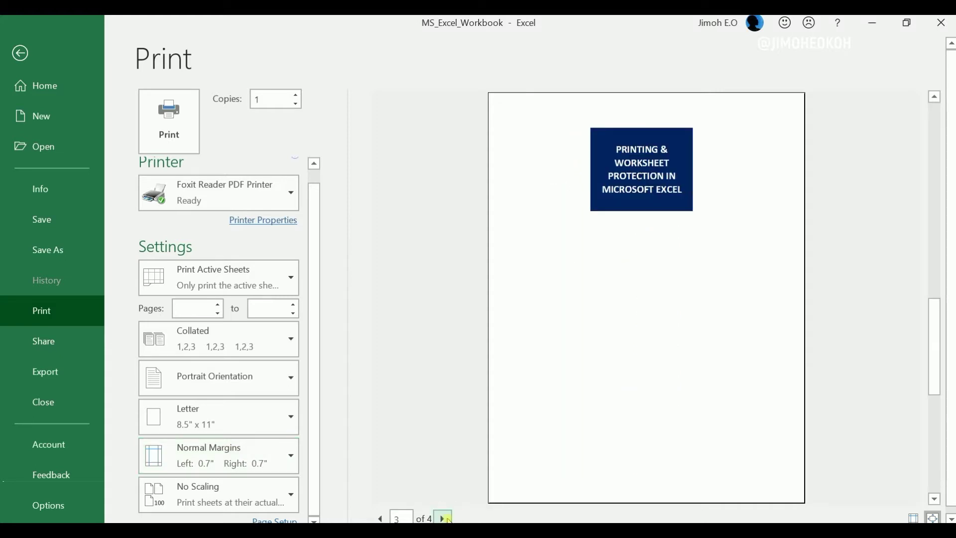
pyautogui.click(446, 518)
pyautogui.click(380, 518)
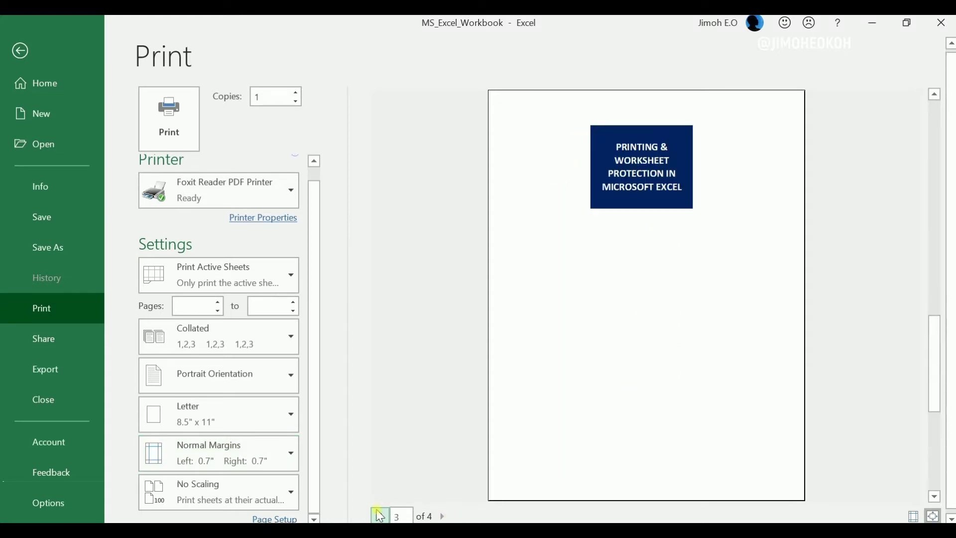
pyautogui.click(380, 518)
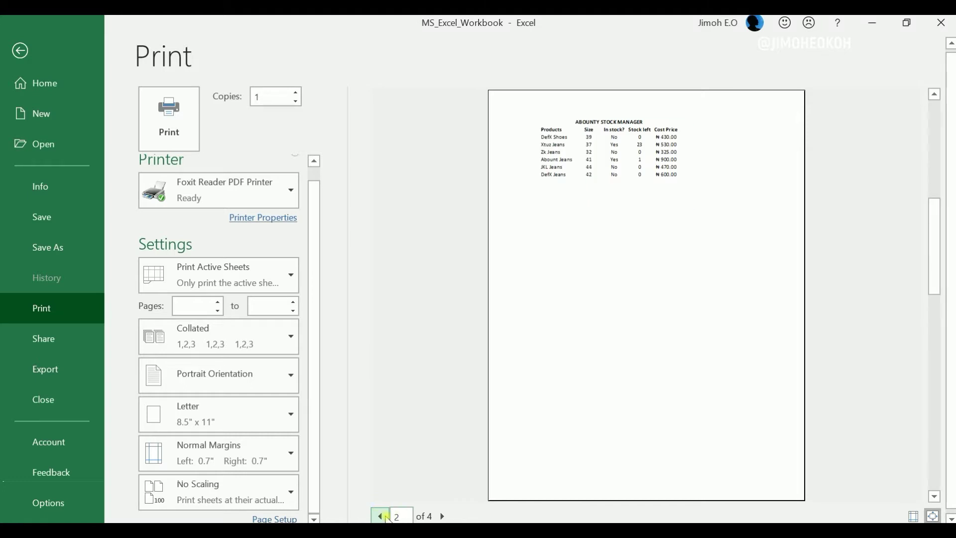
pyautogui.click(380, 518)
# Step: Page through the four preview pages again, then leave the Print view
pyautogui.click(443, 516)
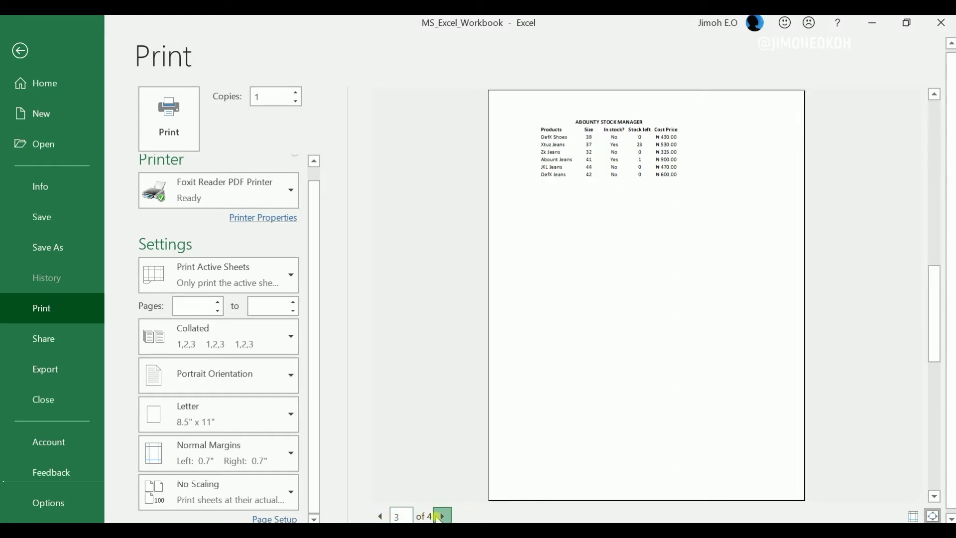
pyautogui.click(443, 516)
pyautogui.click(443, 517)
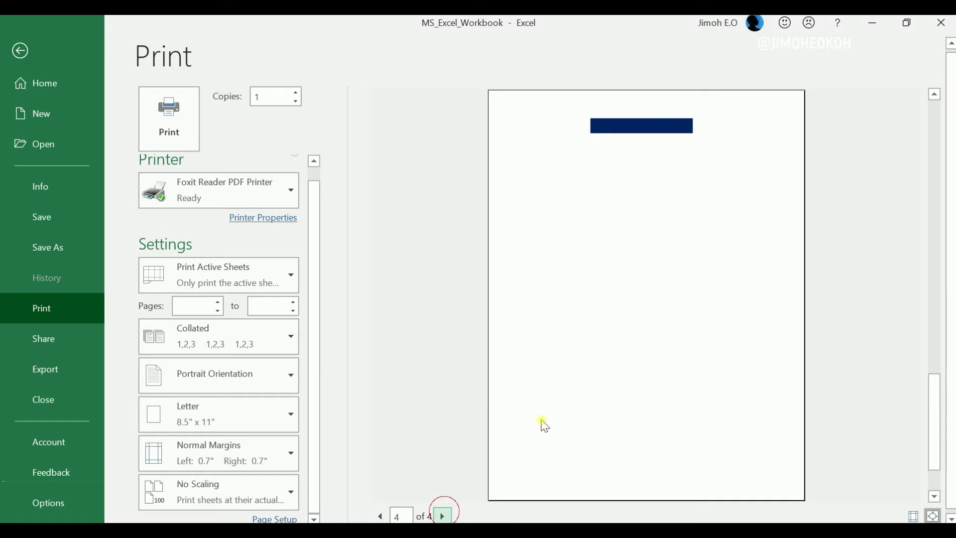
pyautogui.click(380, 516)
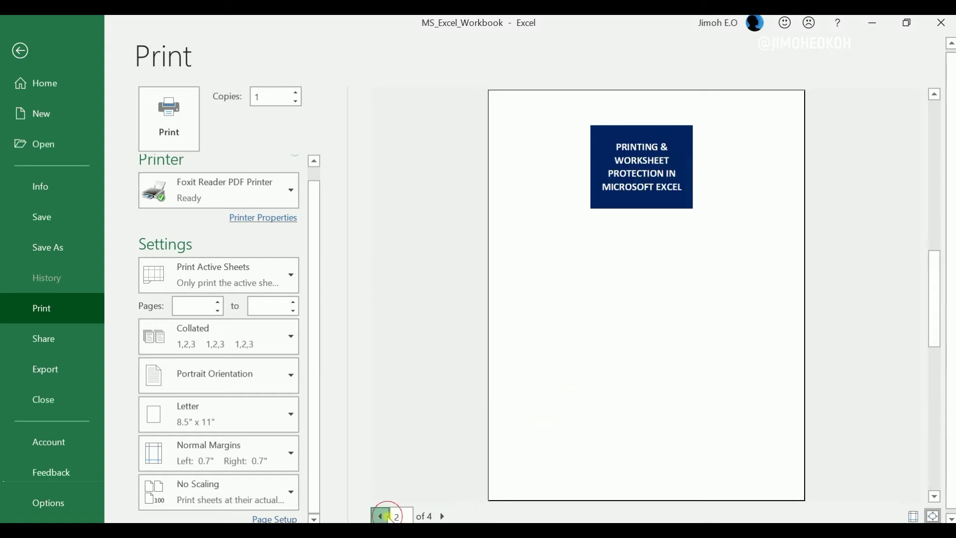
pyautogui.click(380, 516)
pyautogui.click(382, 516)
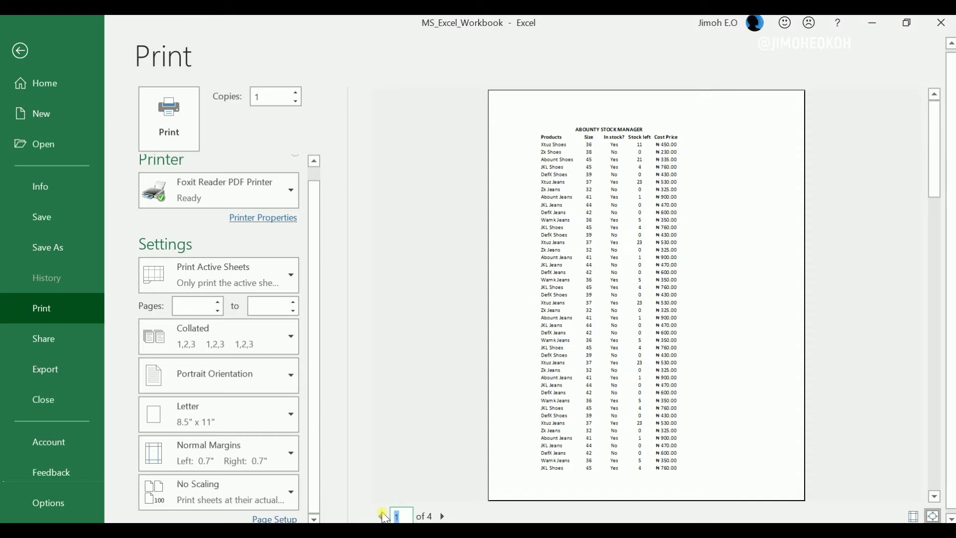
pyautogui.click(21, 50)
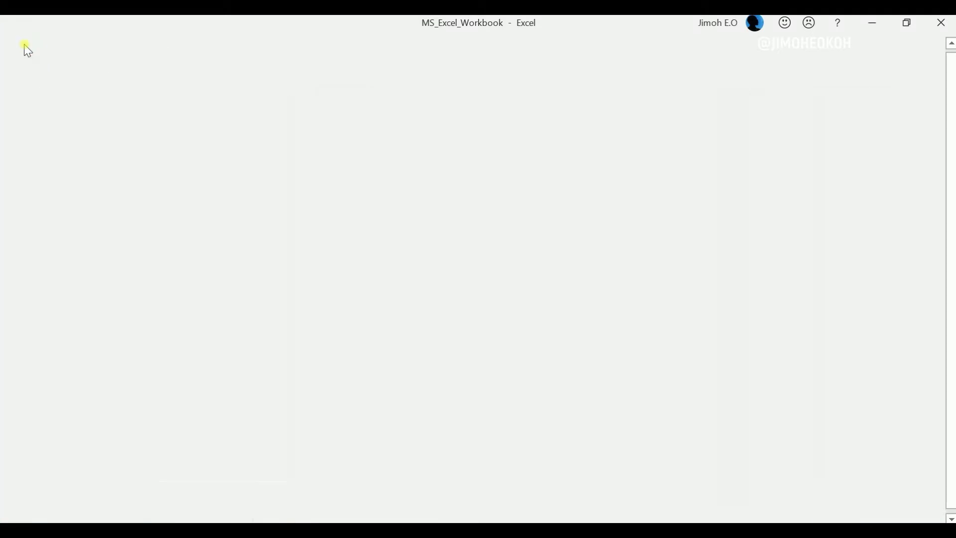
# Step: Set the stock table B2:F53 as the print area
pyautogui.click(180, 54)
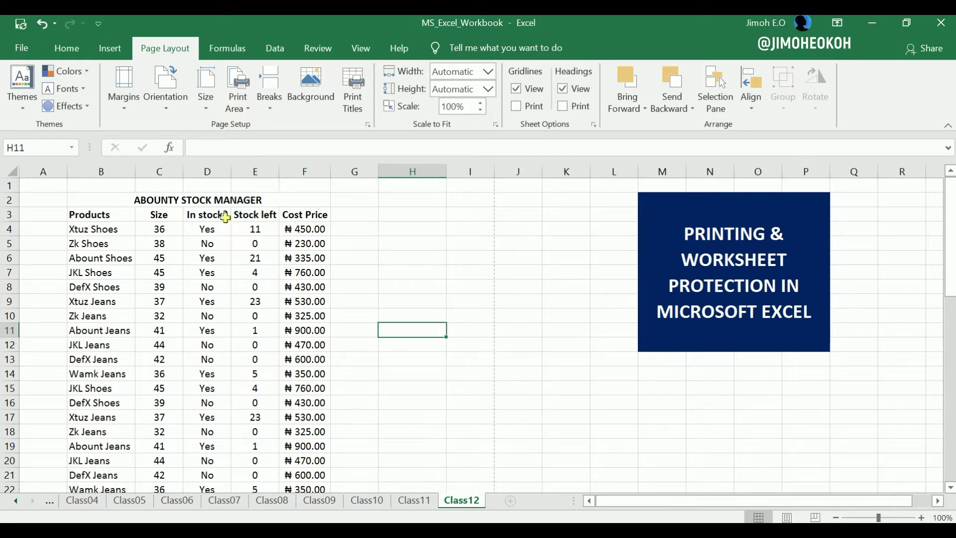
pyautogui.moveTo(80, 198); pyautogui.dragTo(291, 417)
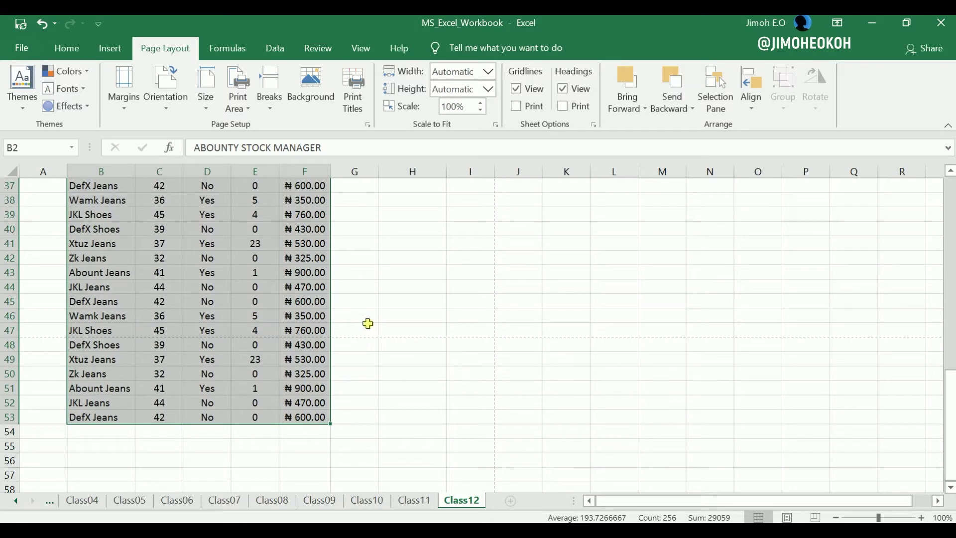
pyautogui.scroll(12, 412, 265)
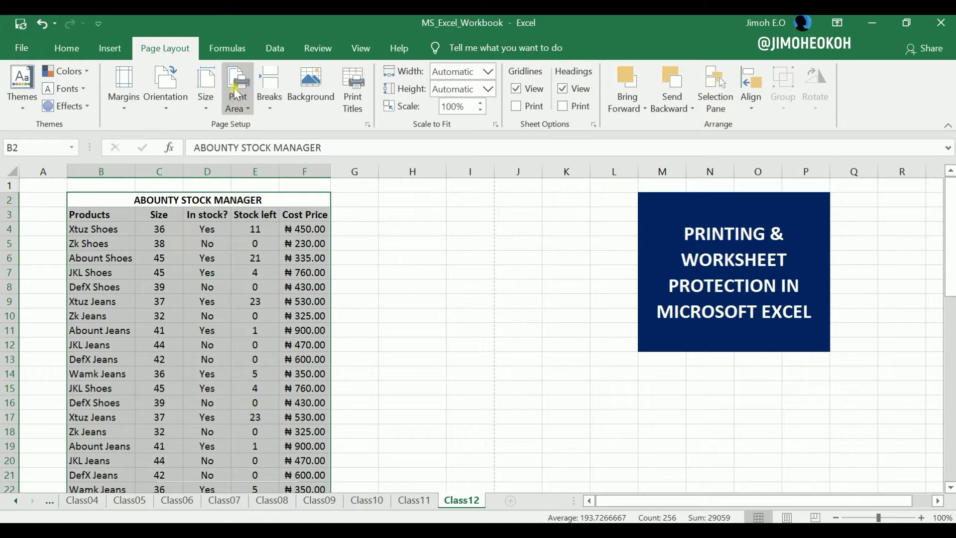
pyautogui.click(238, 99)
pyautogui.click(259, 127)
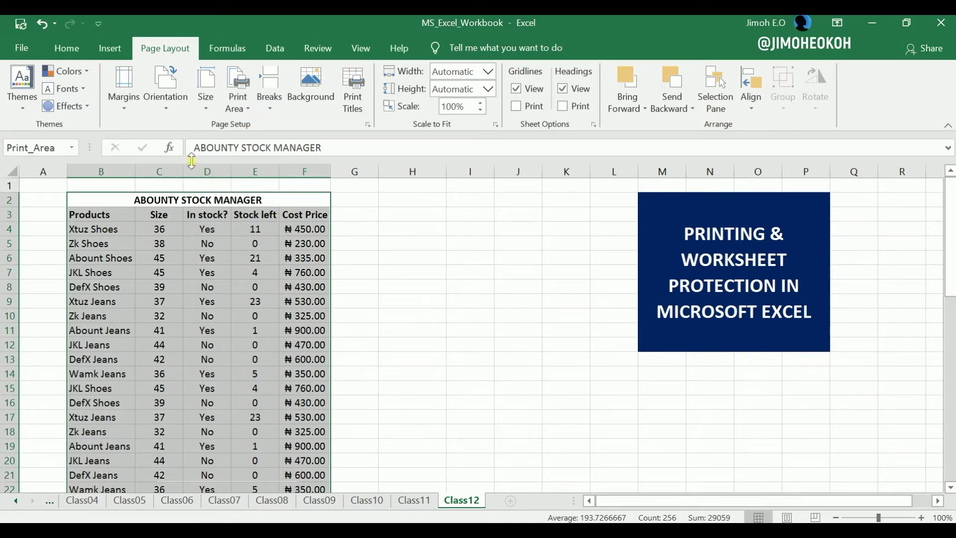
# Step: Check the paper Size list without changing it, then go to the File start page
pyautogui.click(206, 107)
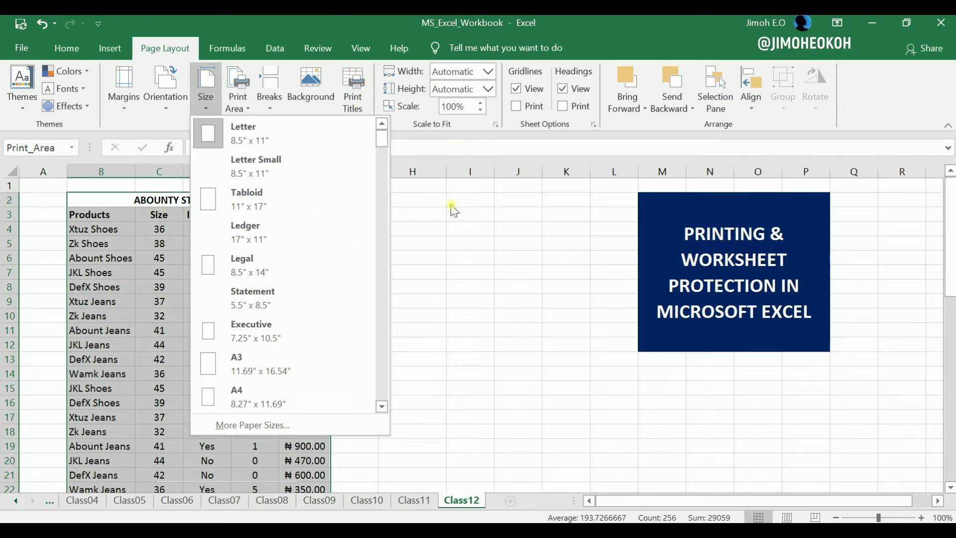
pyautogui.click(139, 252)
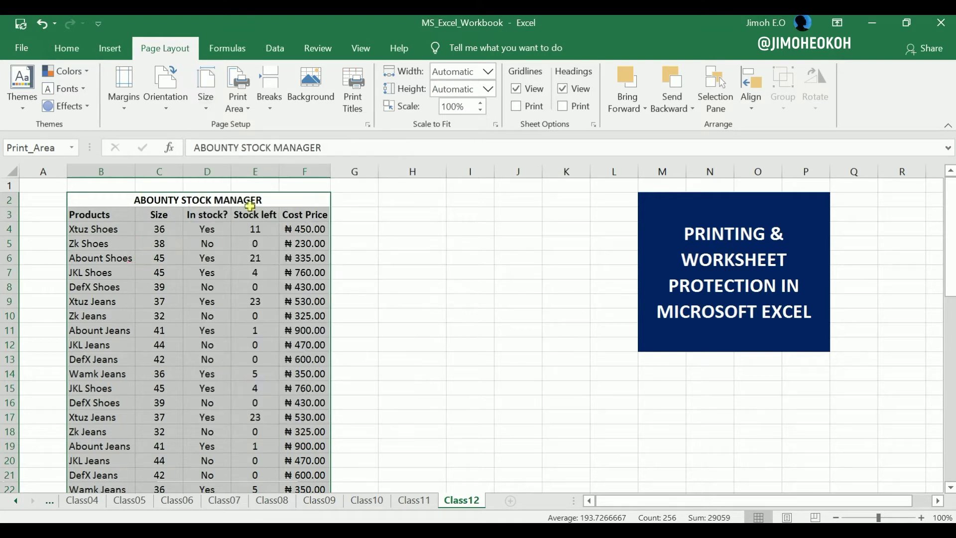
pyautogui.click(22, 48)
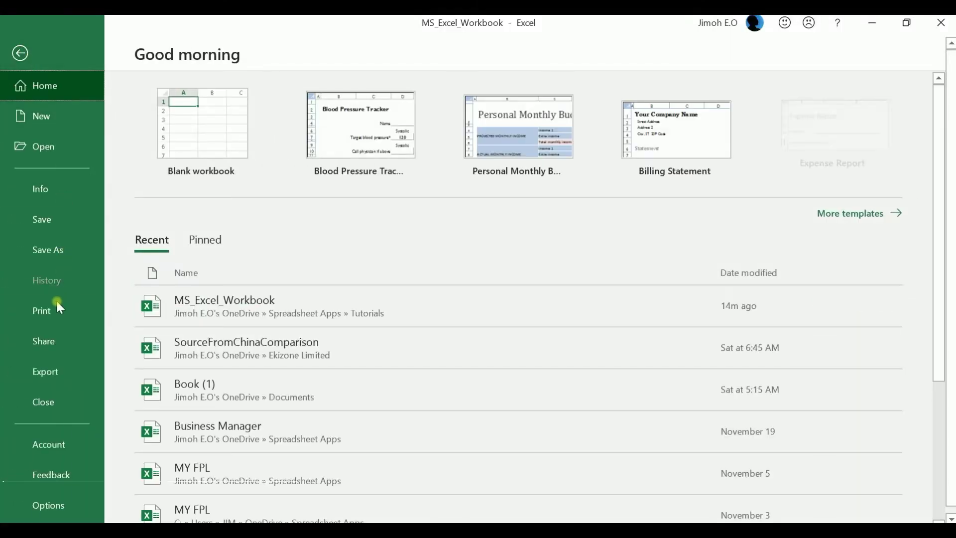
# Step: Preview the printout and check both pages of the stock table
pyautogui.click(57, 305)
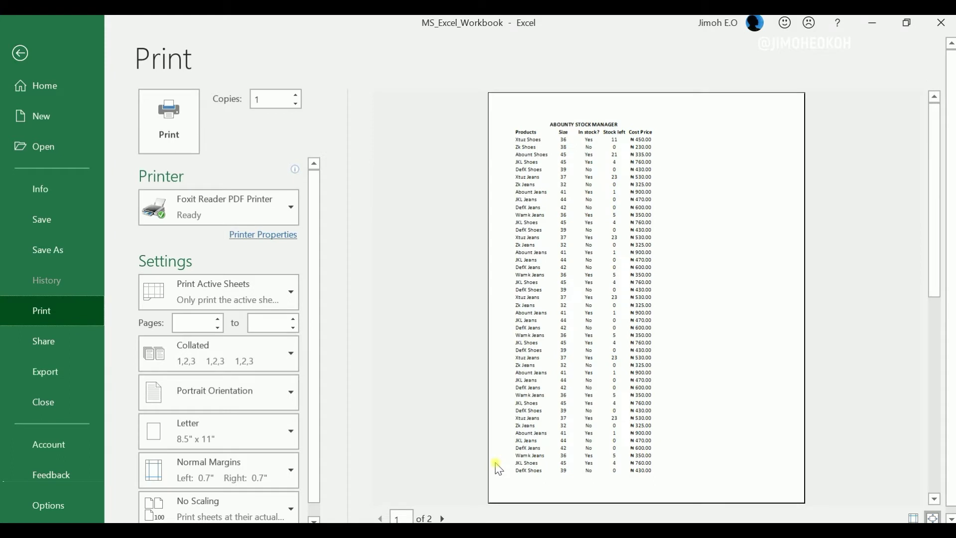
pyautogui.click(443, 517)
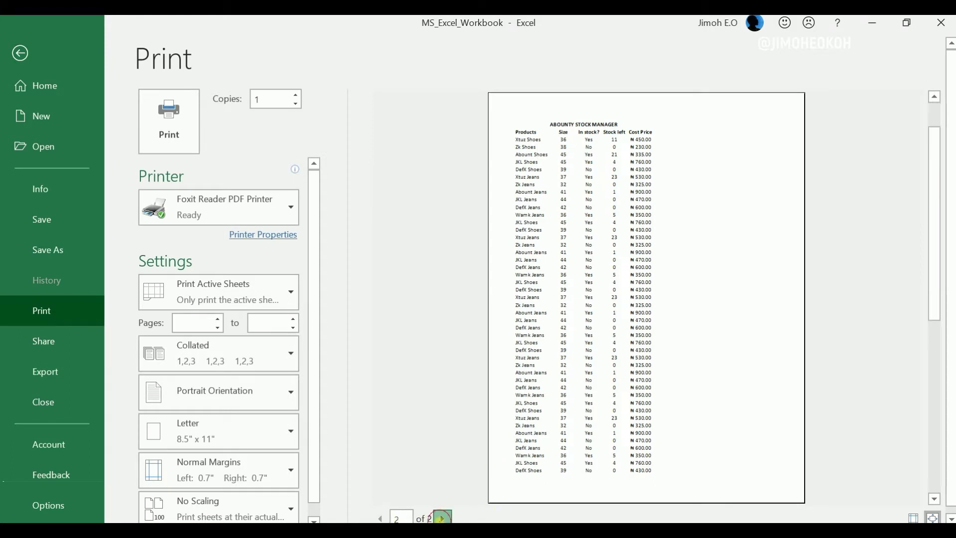
pyautogui.click(383, 517)
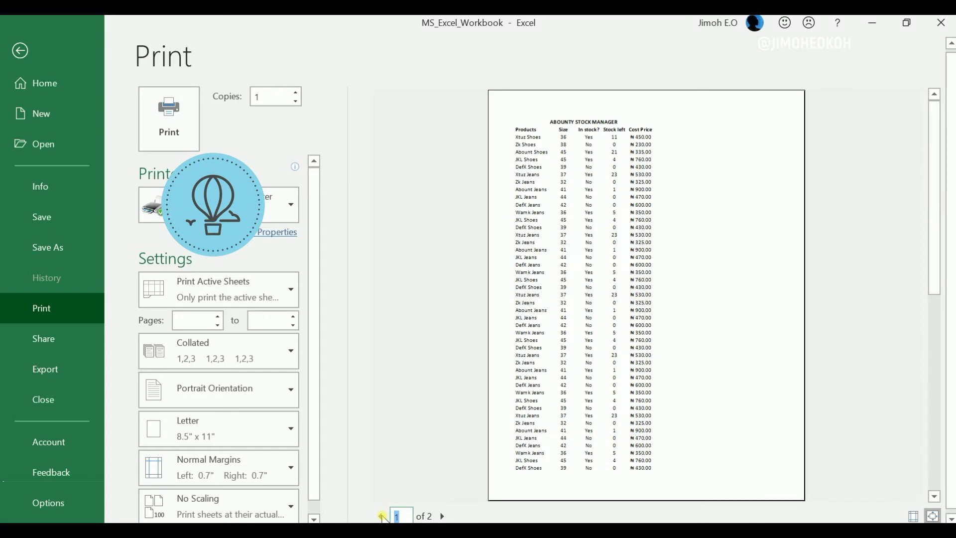
pyautogui.scroll(-1, 313, 455)
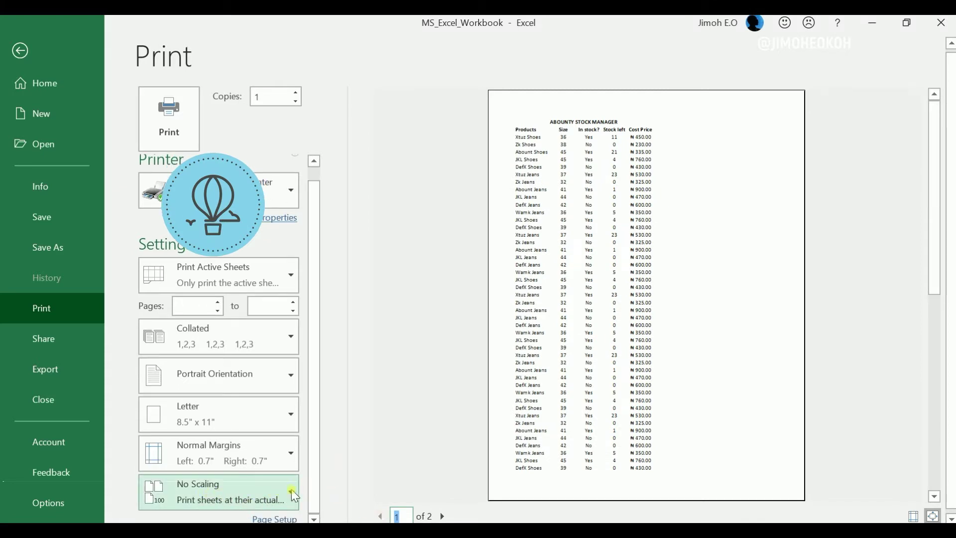
# Step: Try Fit All Rows on One Page, revert to No Scaling, and return to the sheet
pyautogui.click(291, 492)
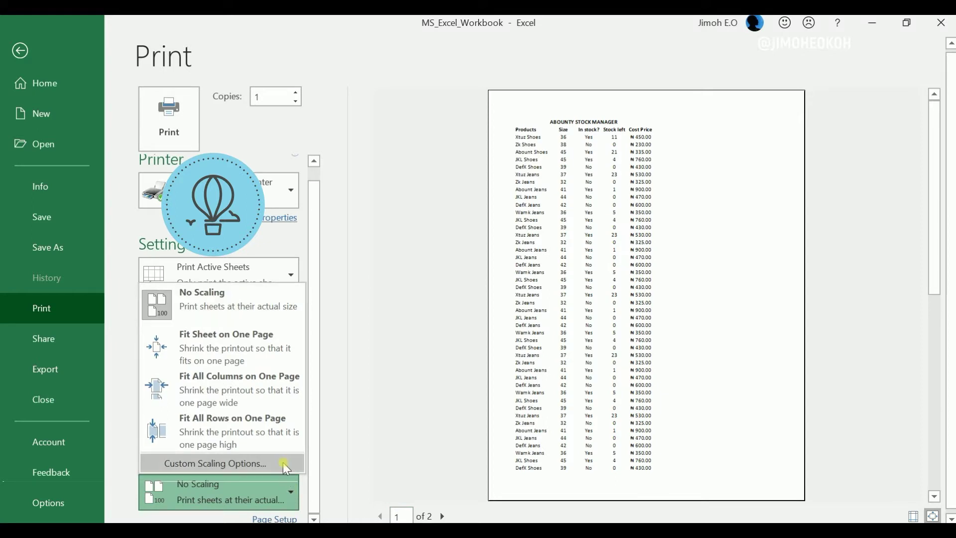
pyautogui.click(277, 429)
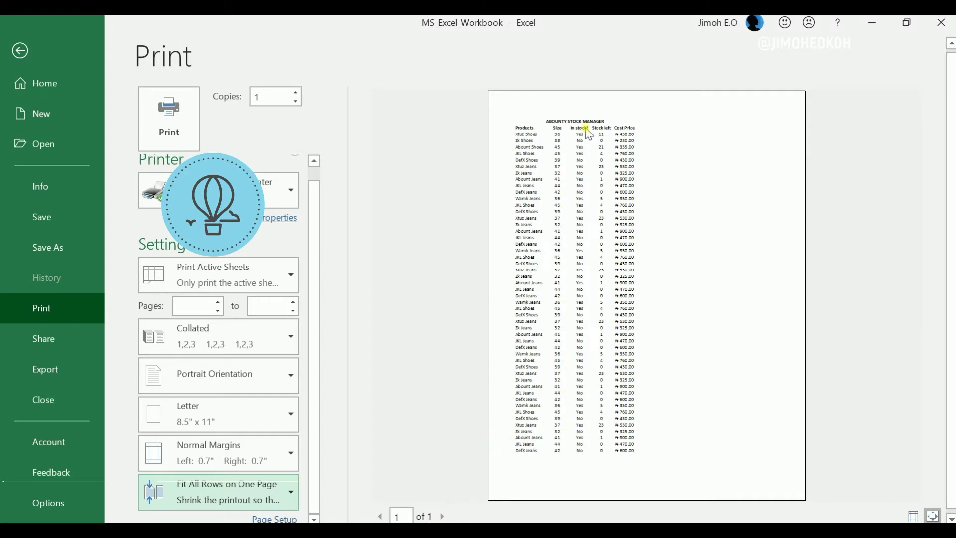
pyautogui.click(269, 495)
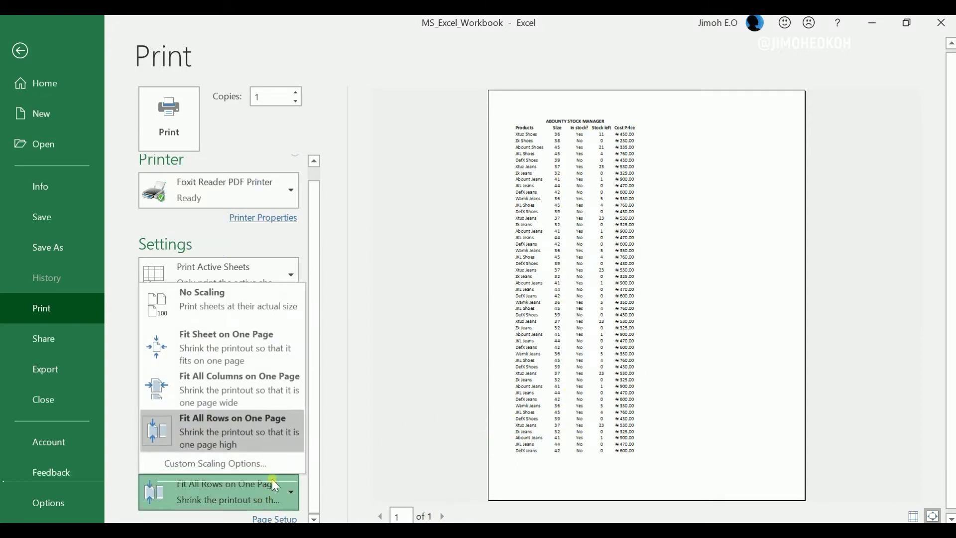
pyautogui.click(245, 309)
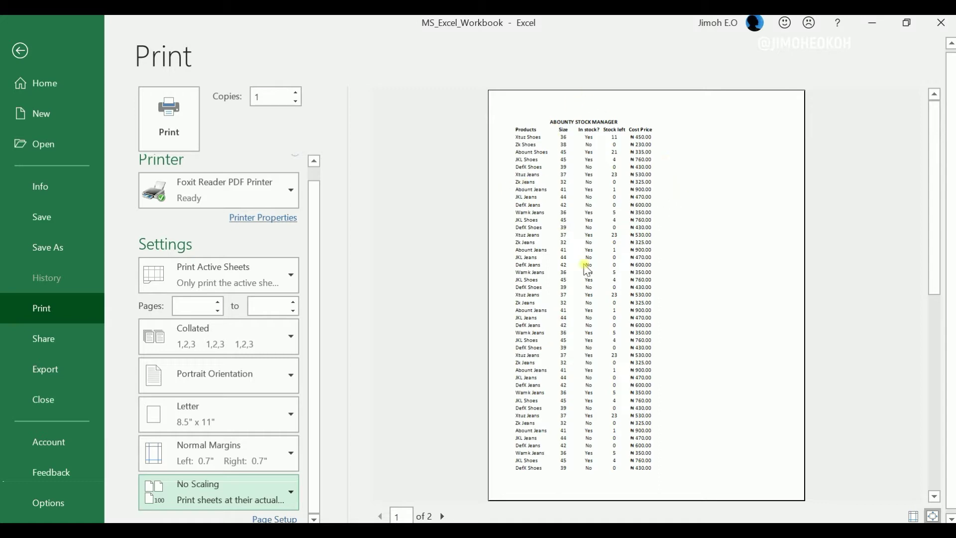
pyautogui.click(20, 51)
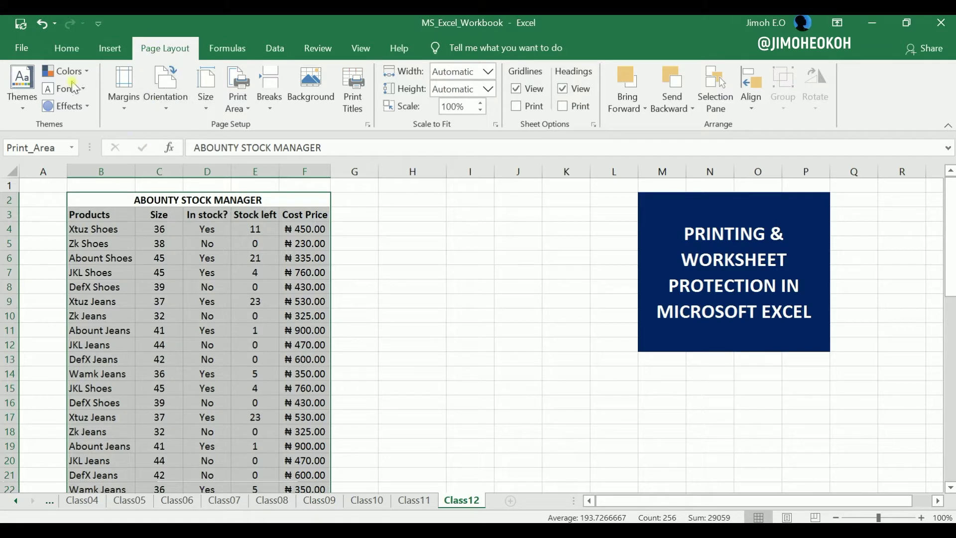
# Step: On the Home ribbon, clear the selection and select the stock table B2:F53
pyautogui.click(67, 46)
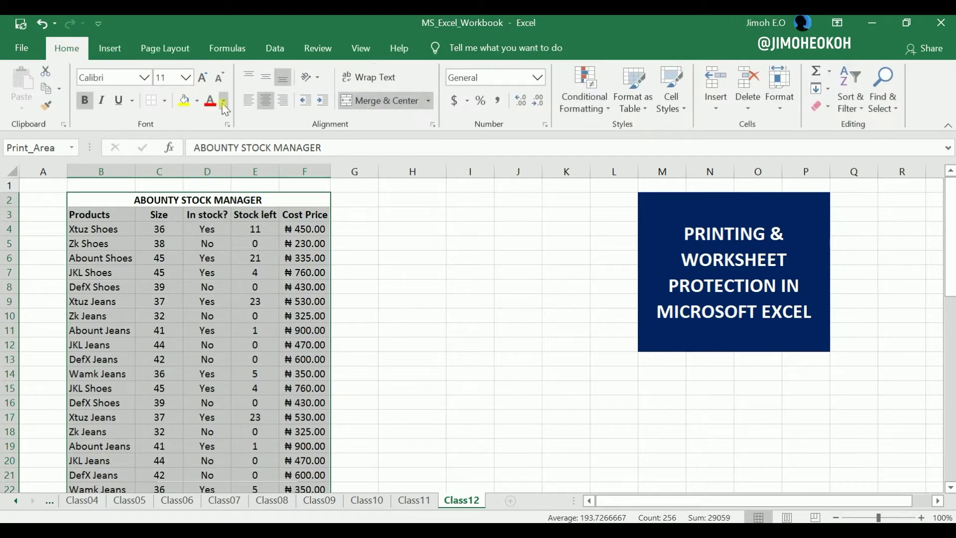
pyautogui.click(189, 242)
pyautogui.moveTo(77, 198); pyautogui.dragTo(319, 435)
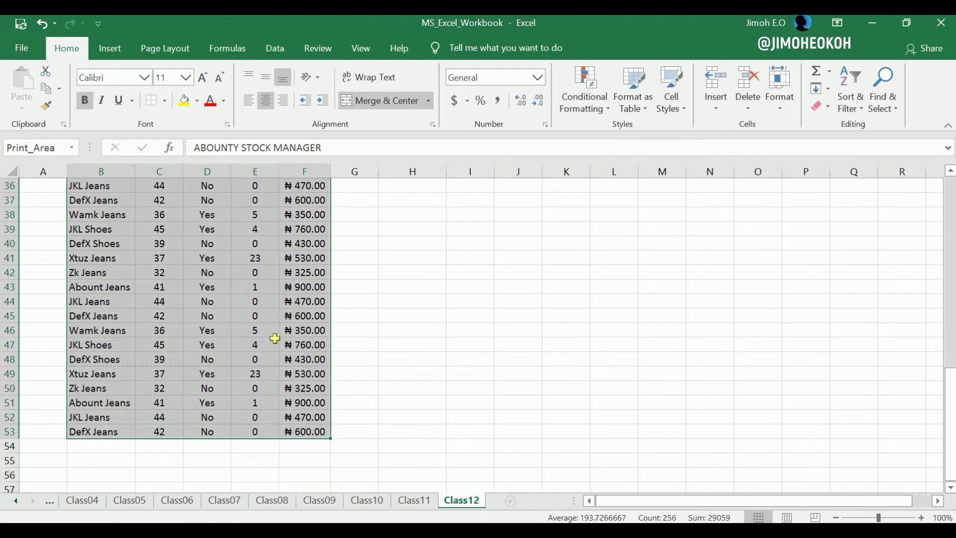
pyautogui.click(165, 102)
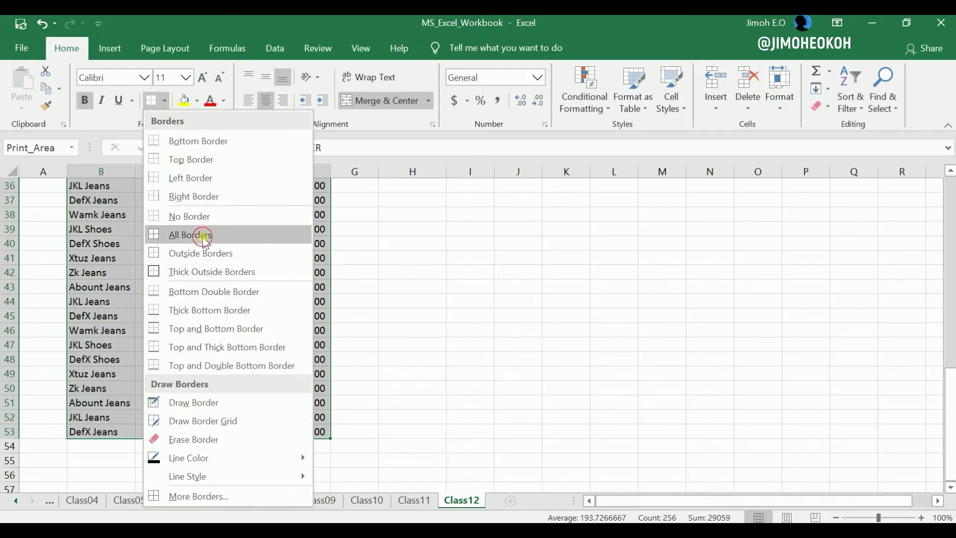
pyautogui.click(204, 236)
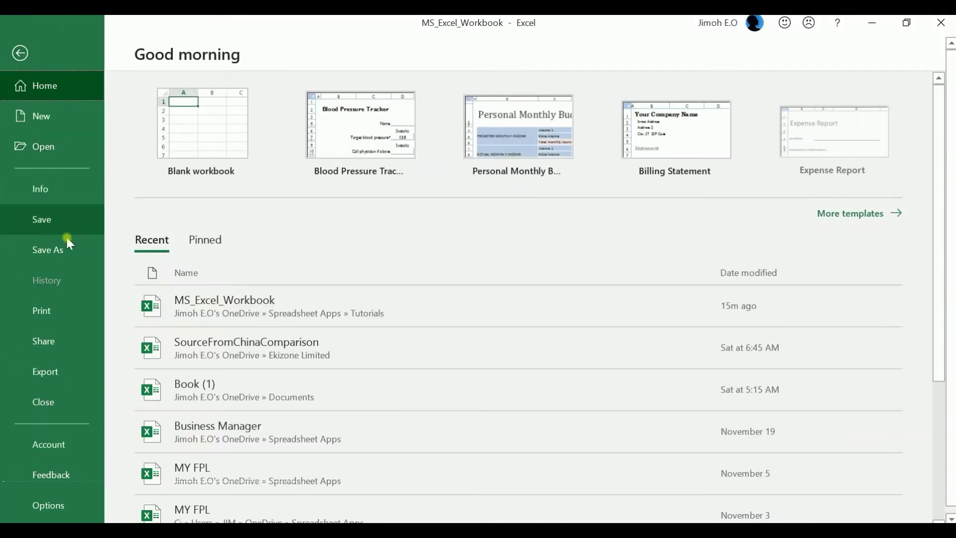
pyautogui.click(58, 300)
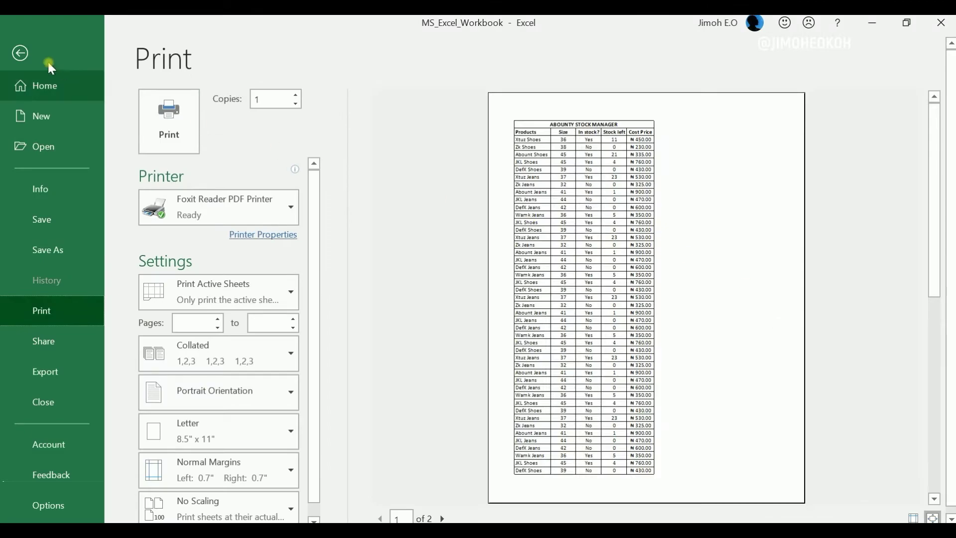
pyautogui.click(21, 53)
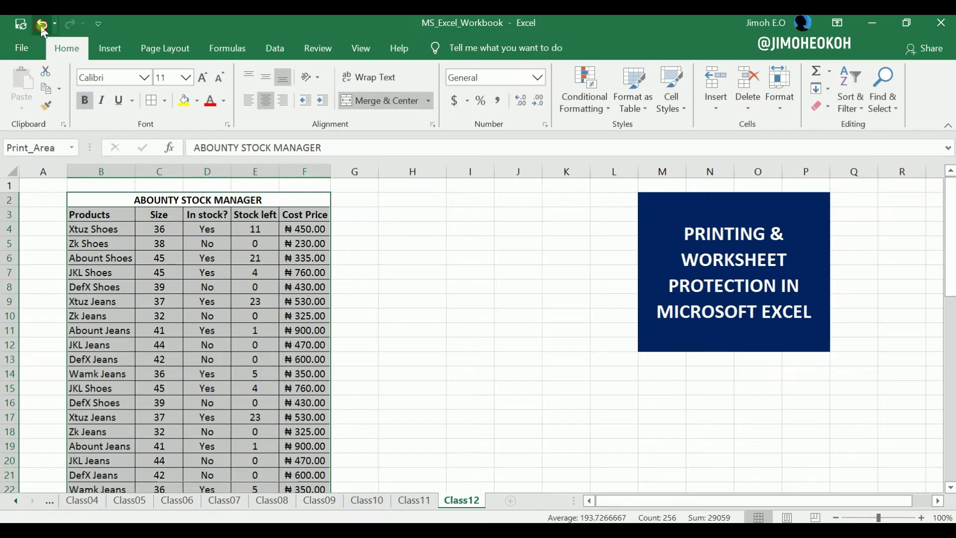
pyautogui.click(472, 286)
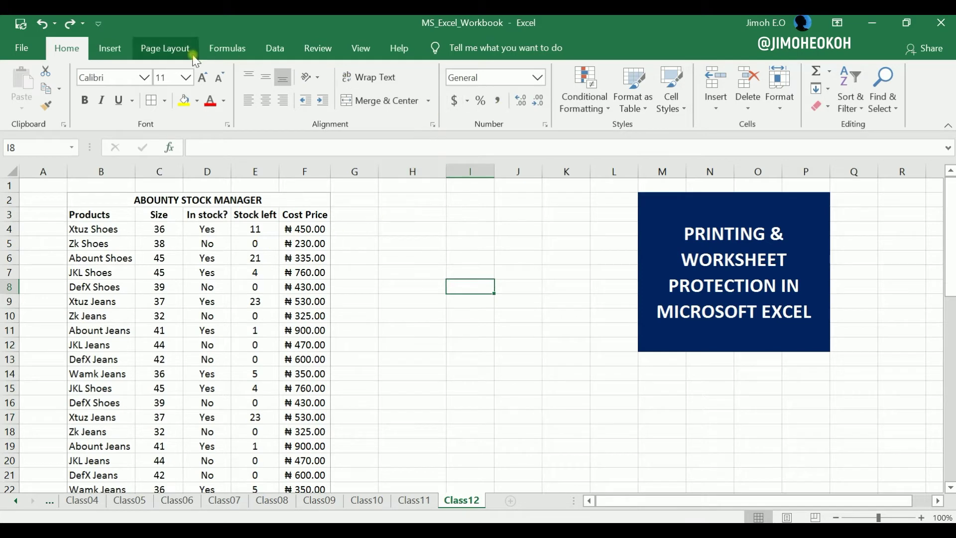
# Step: Turn on Gridlines Print, preview both gridded pages, and return to the sheet
pyautogui.click(179, 47)
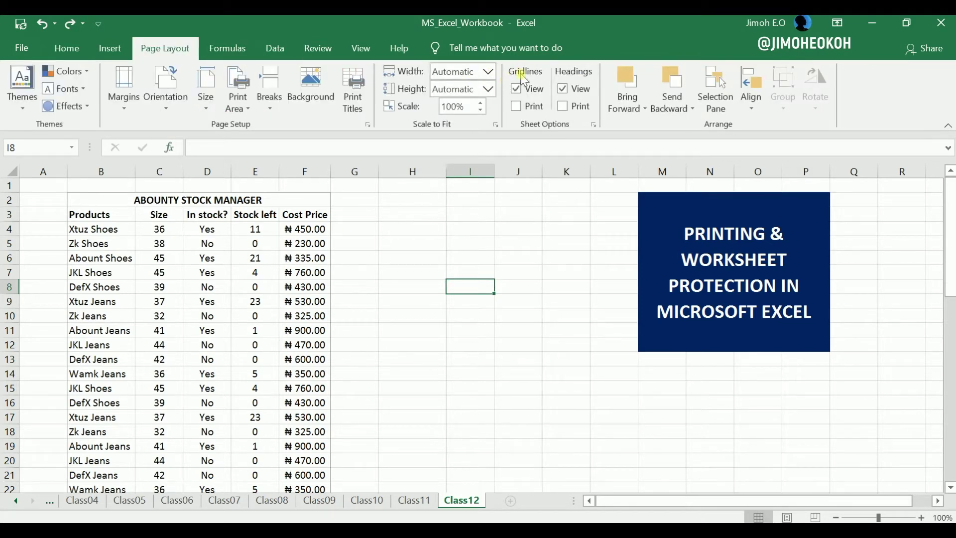
pyautogui.click(516, 106)
pyautogui.click(27, 50)
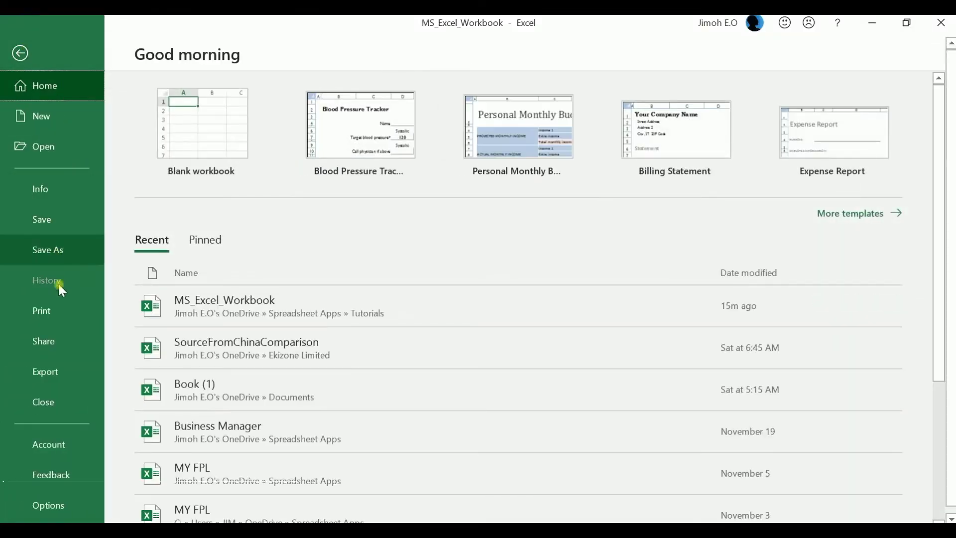
pyautogui.click(59, 311)
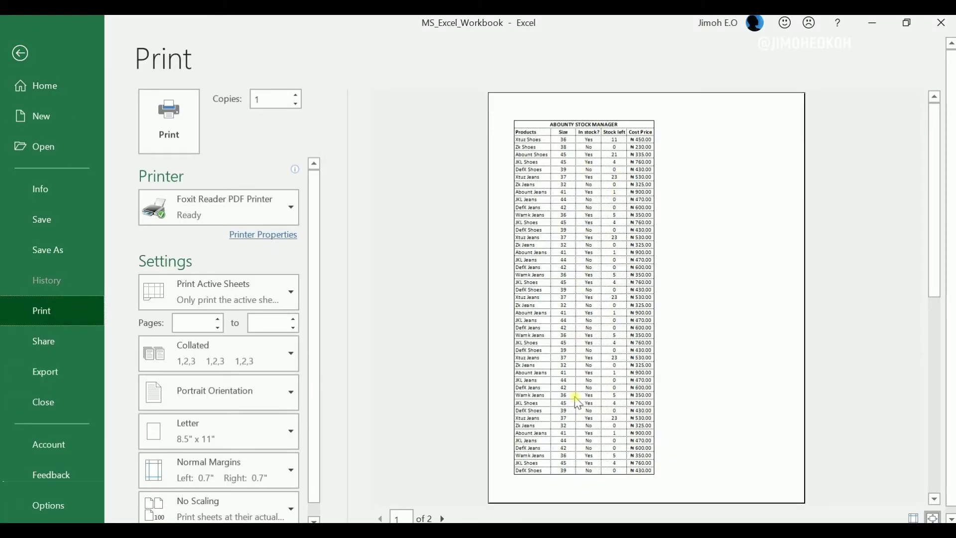
pyautogui.click(443, 518)
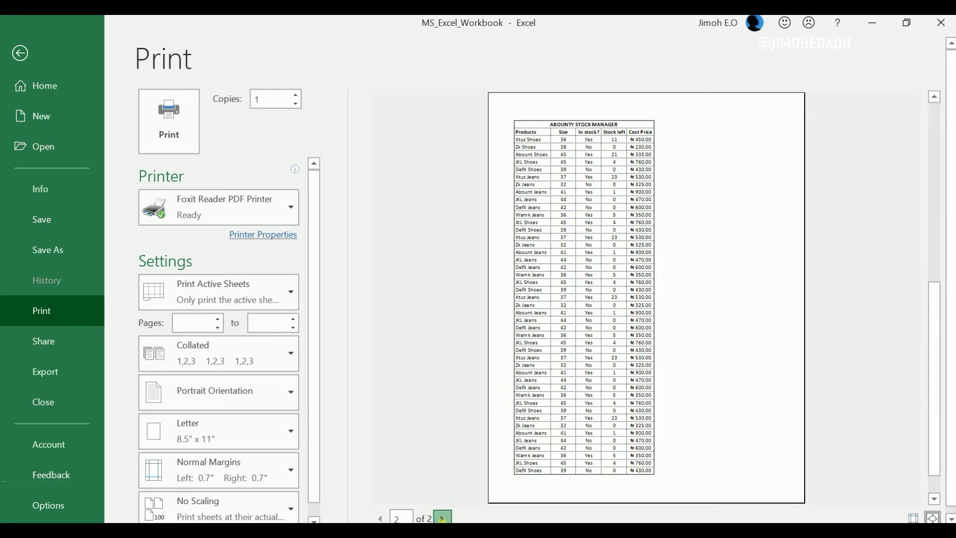
pyautogui.click(381, 518)
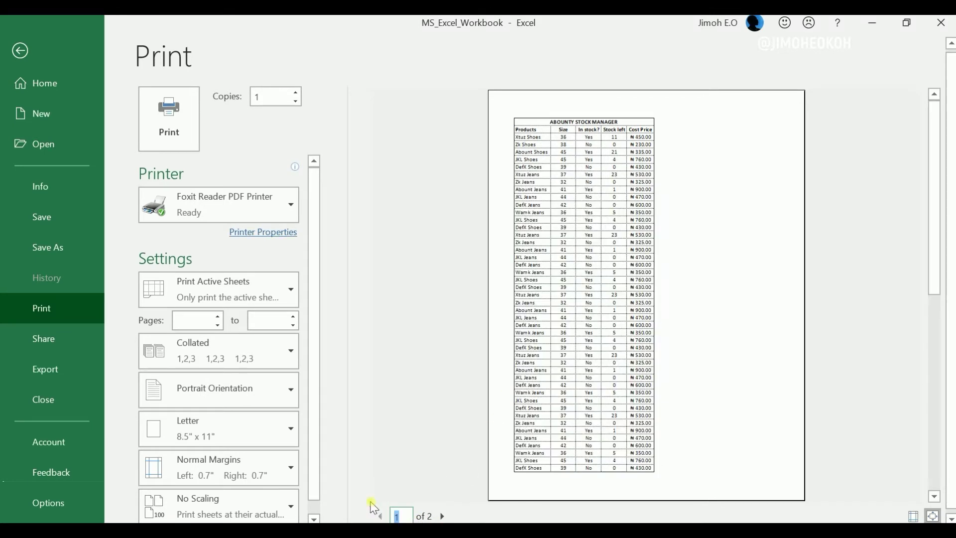
pyautogui.click(20, 51)
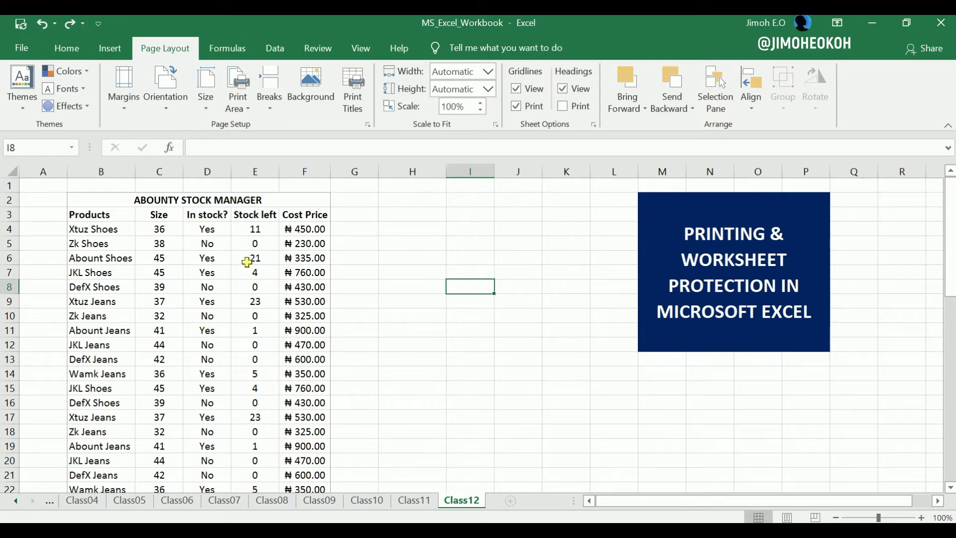
pyautogui.click(269, 200)
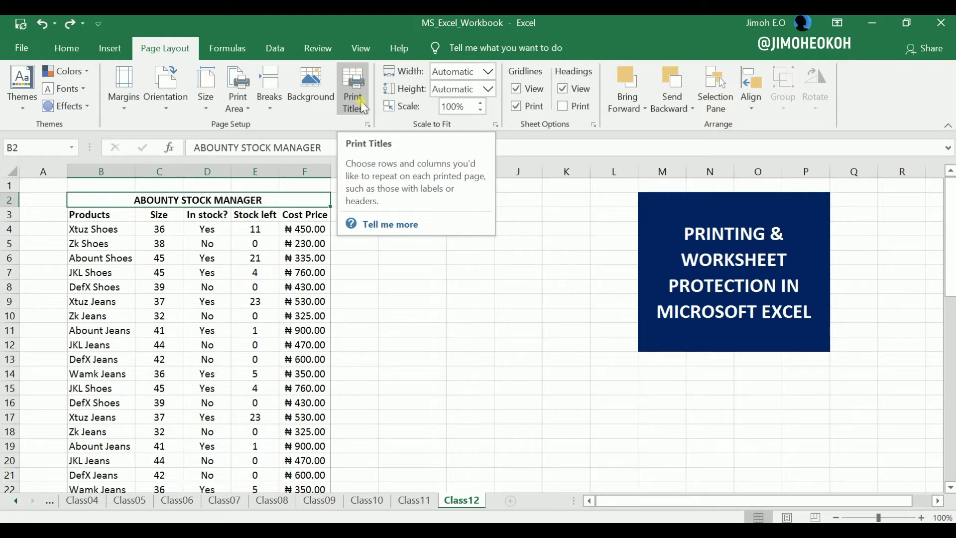
pyautogui.click(171, 213)
pyautogui.click(133, 198)
pyautogui.moveTo(148, 198); pyautogui.dragTo(194, 210)
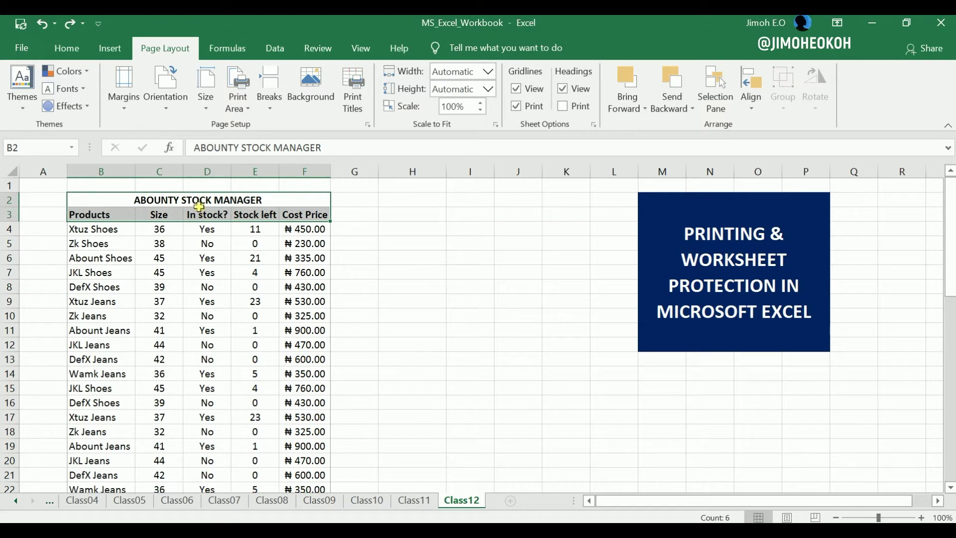
pyautogui.scroll(-13, 201, 241)
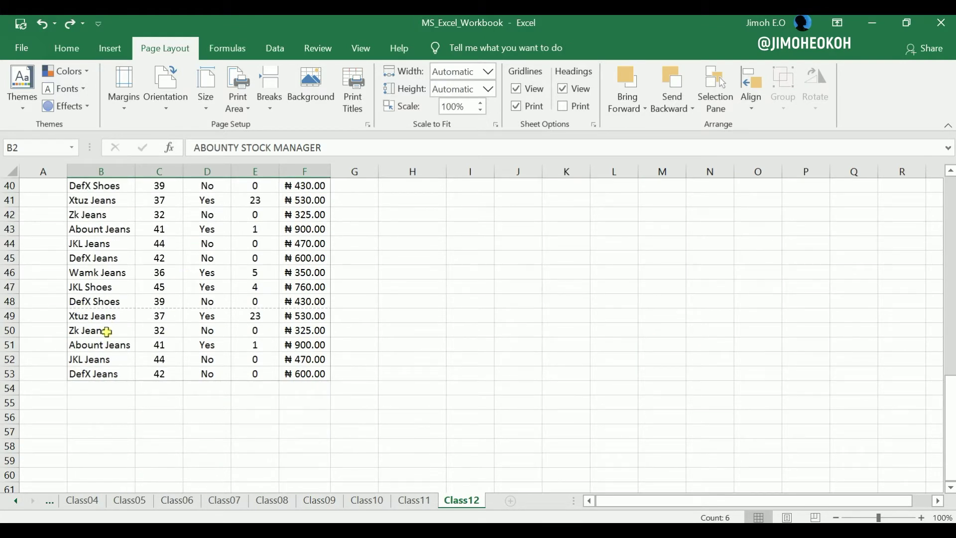
pyautogui.press('F9')
pyautogui.scroll(13, 152, 267)
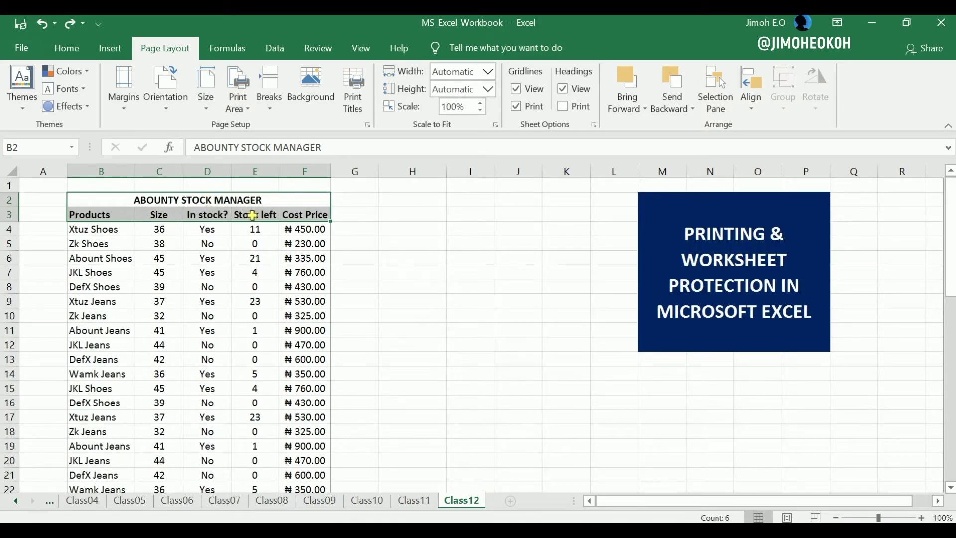
pyautogui.click(18, 44)
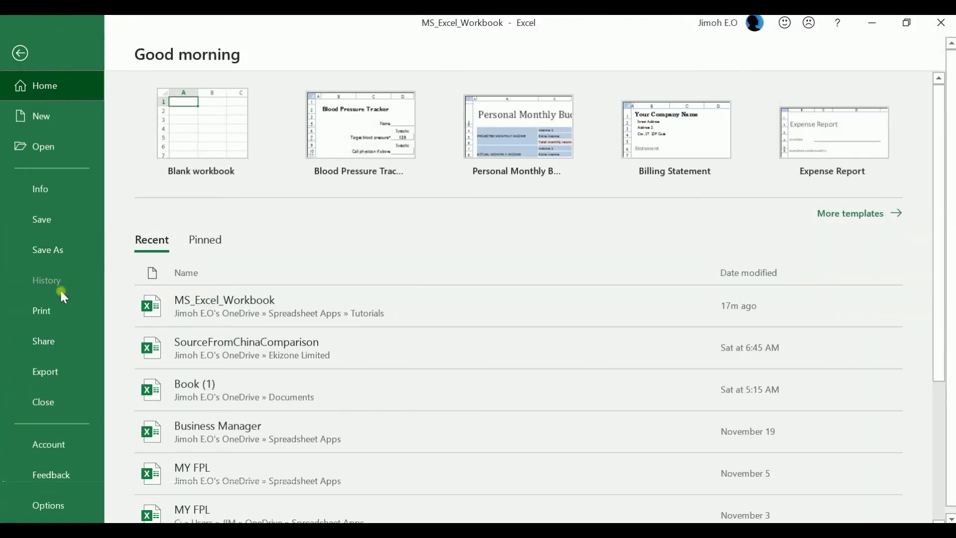
pyautogui.click(55, 313)
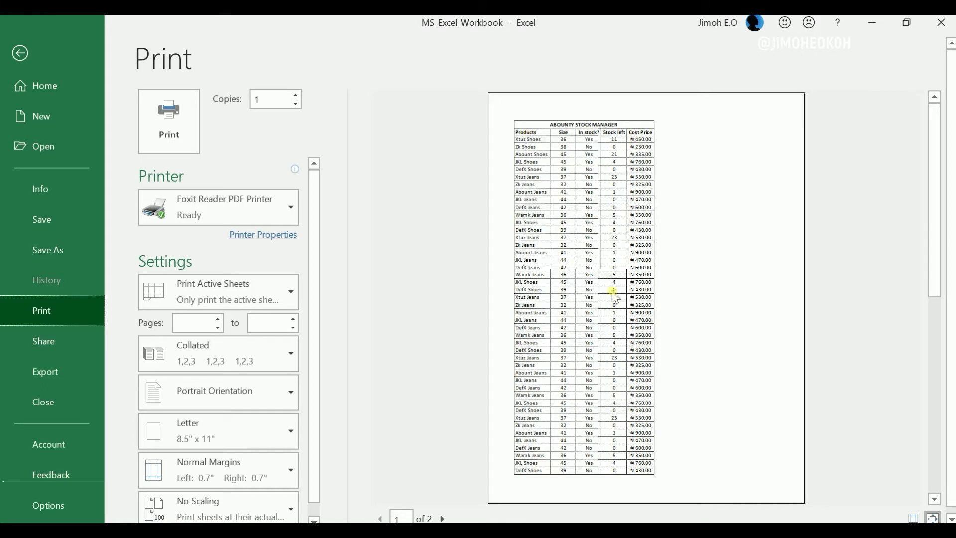
pyautogui.click(443, 517)
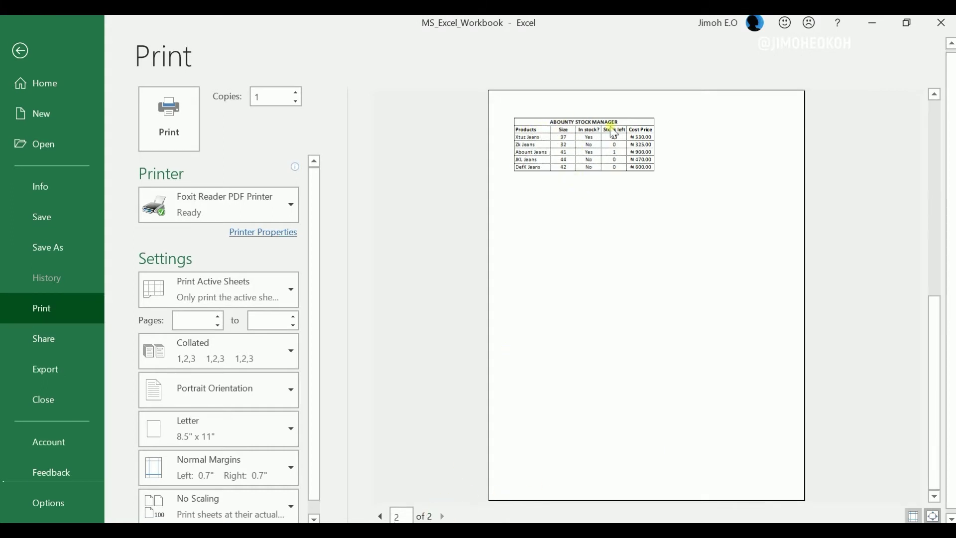
pyautogui.click(29, 47)
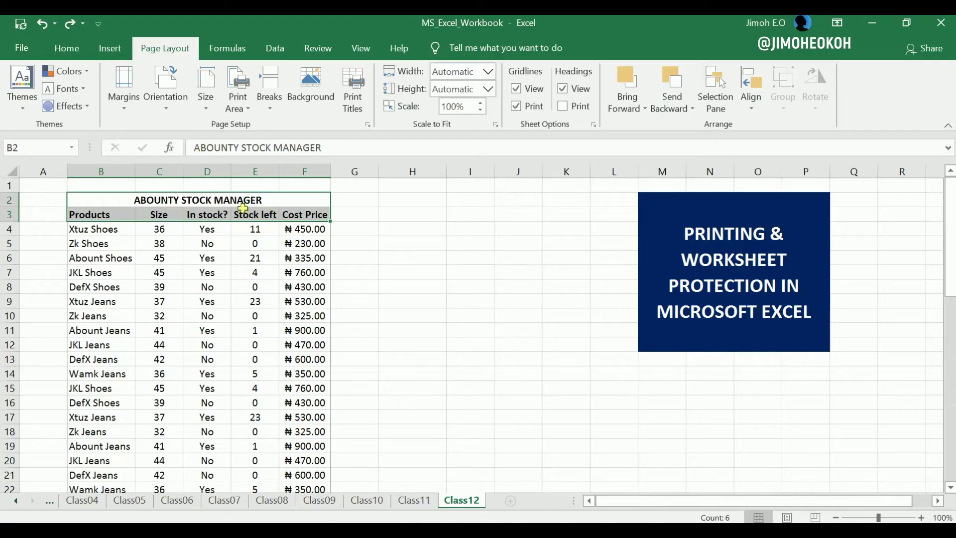
# Step: Set Print Titles rows to repeat at top to $3:$3 and open the print preview
pyautogui.click(356, 86)
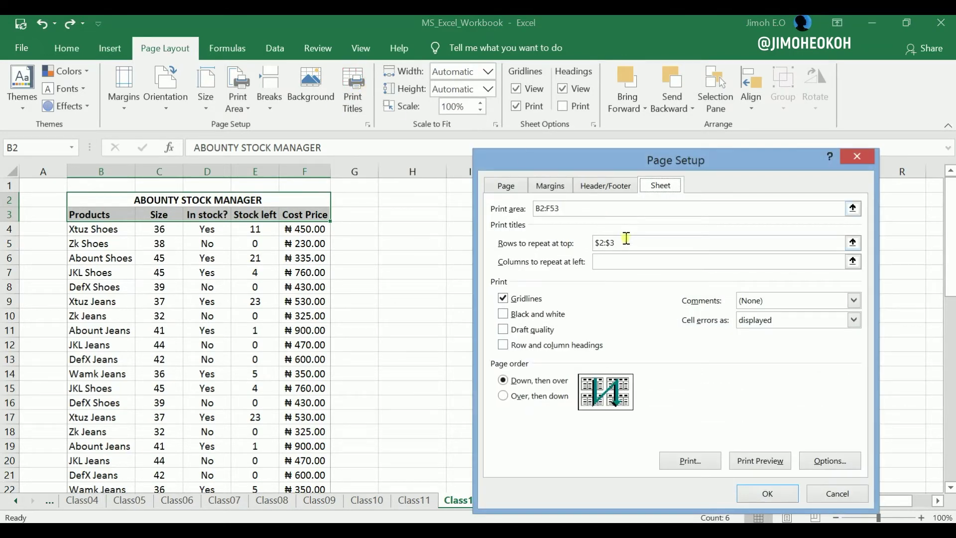
pyautogui.click(619, 243)
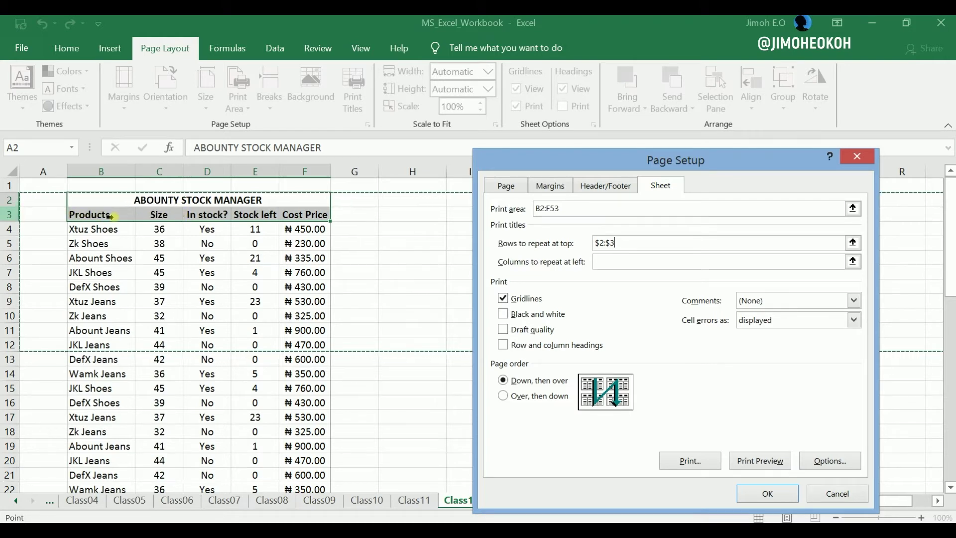
pyautogui.click(608, 243)
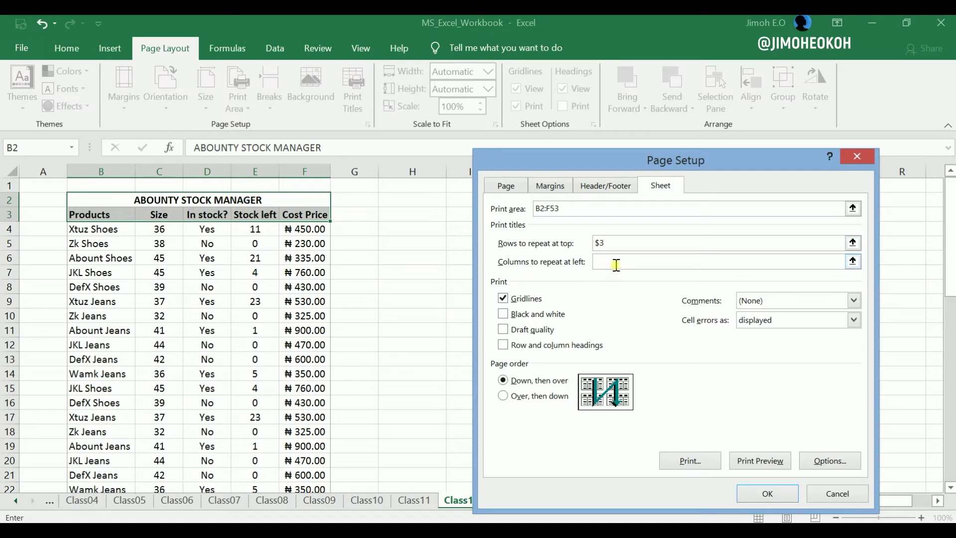
pyautogui.click(771, 467)
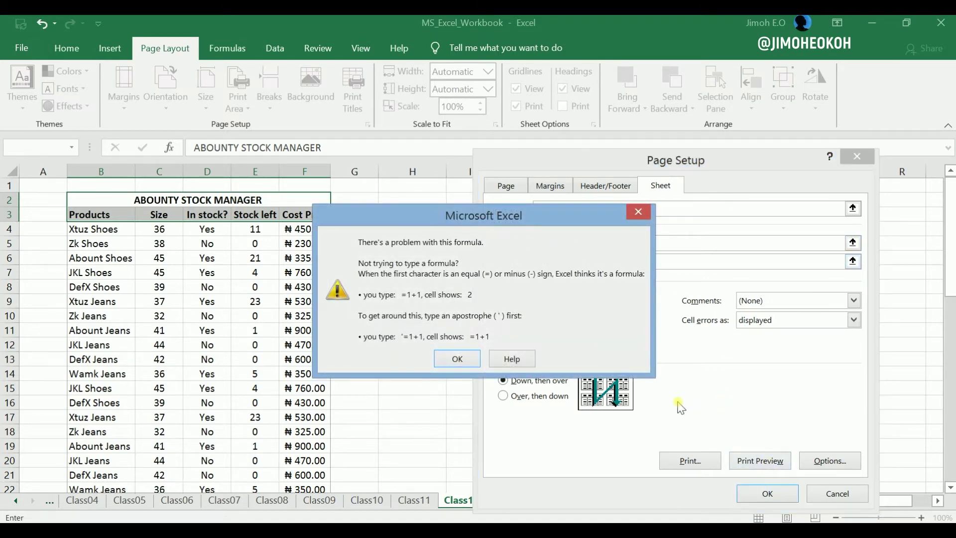
pyautogui.click(455, 360)
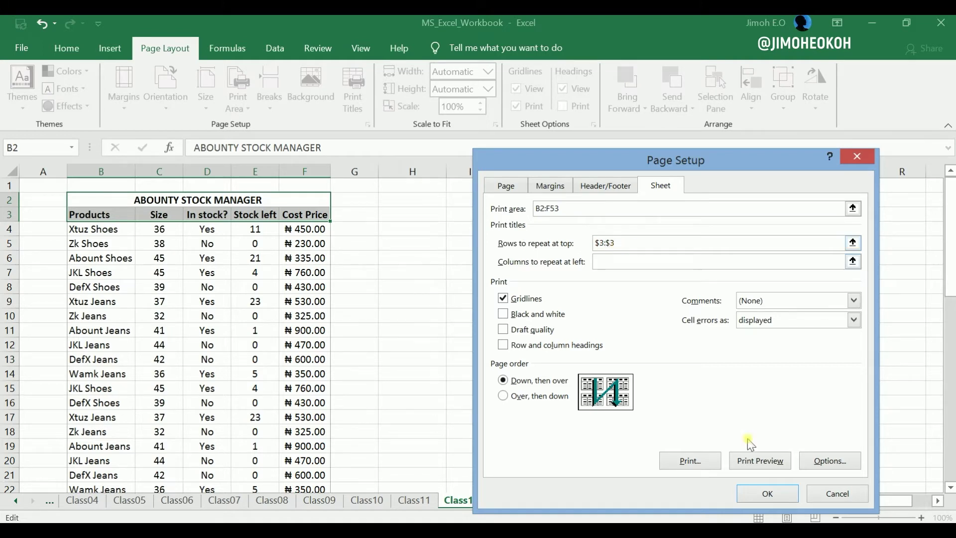
pyautogui.click(760, 459)
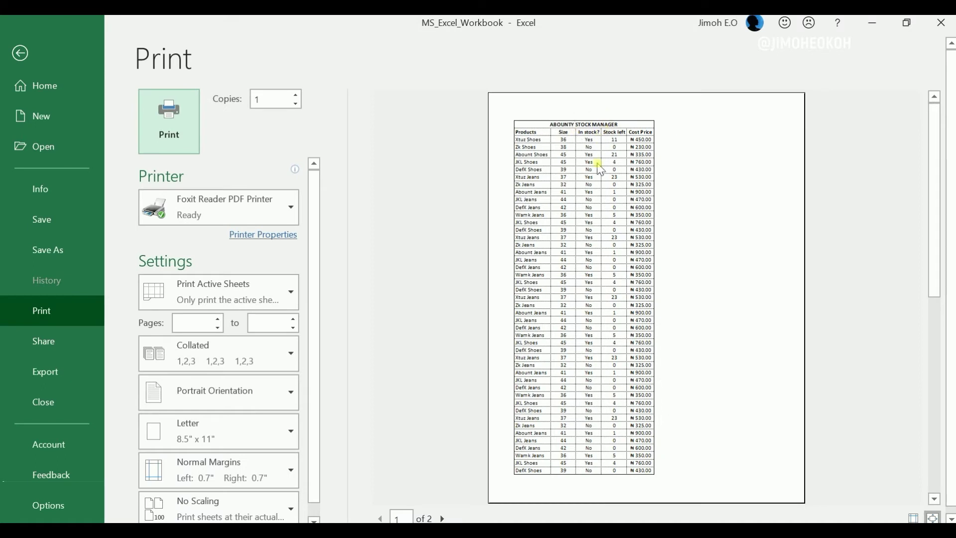
# Step: View page 2 of the preview, reopen File > Print, then return to the worksheet
pyautogui.click(442, 518)
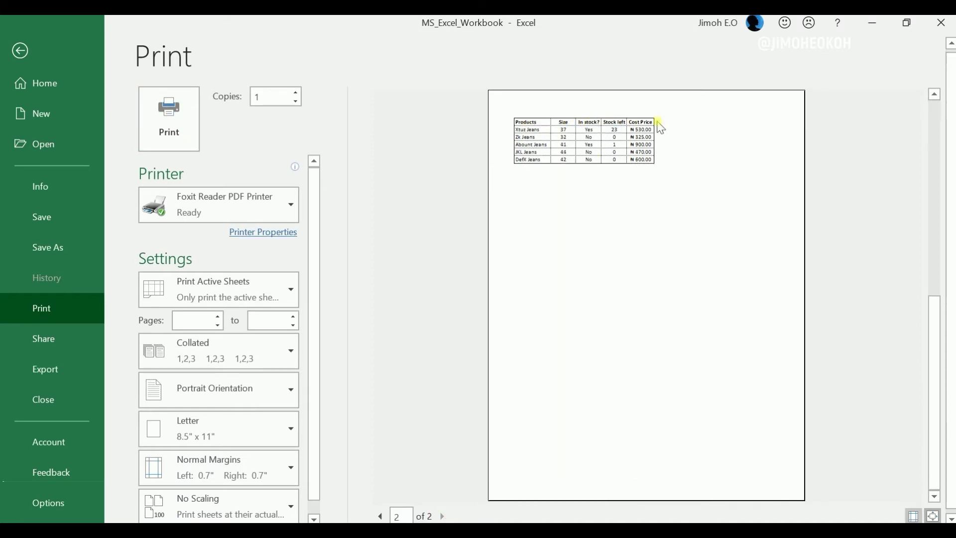
pyautogui.click(21, 51)
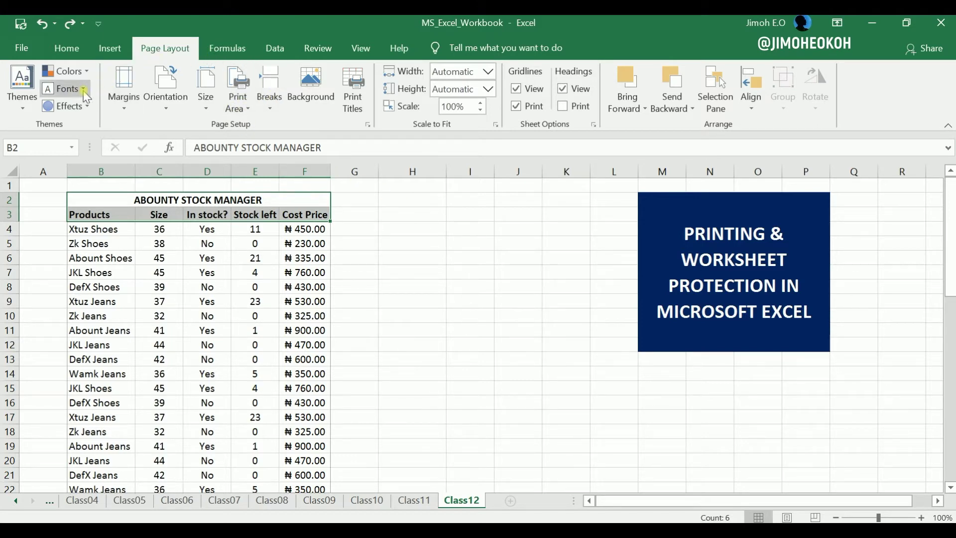
pyautogui.scroll(-6, 398, 321)
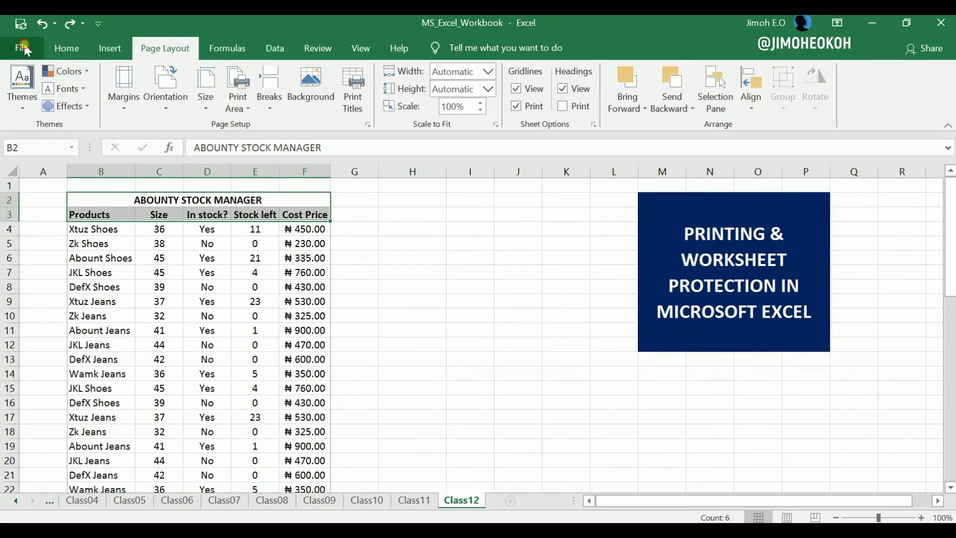
pyautogui.click(24, 44)
pyautogui.click(65, 304)
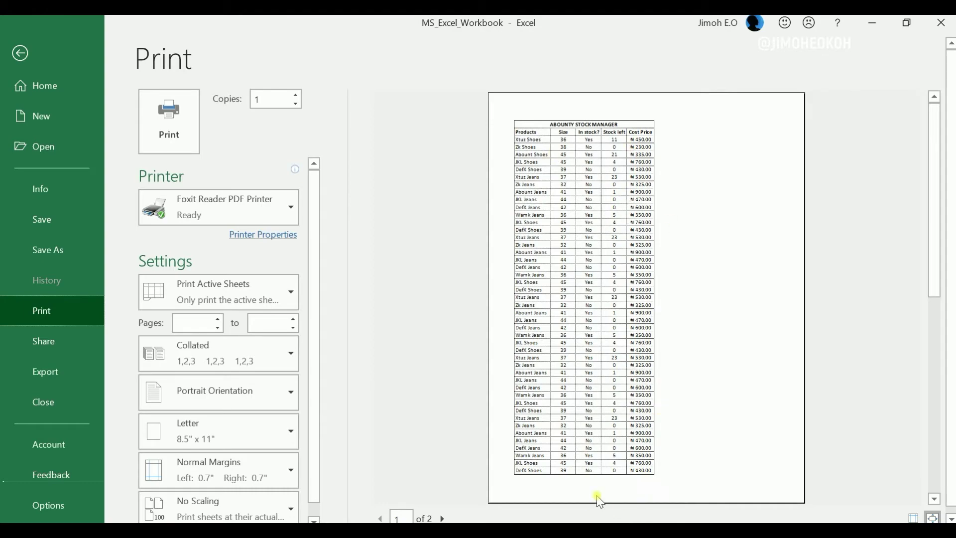
pyautogui.click(23, 53)
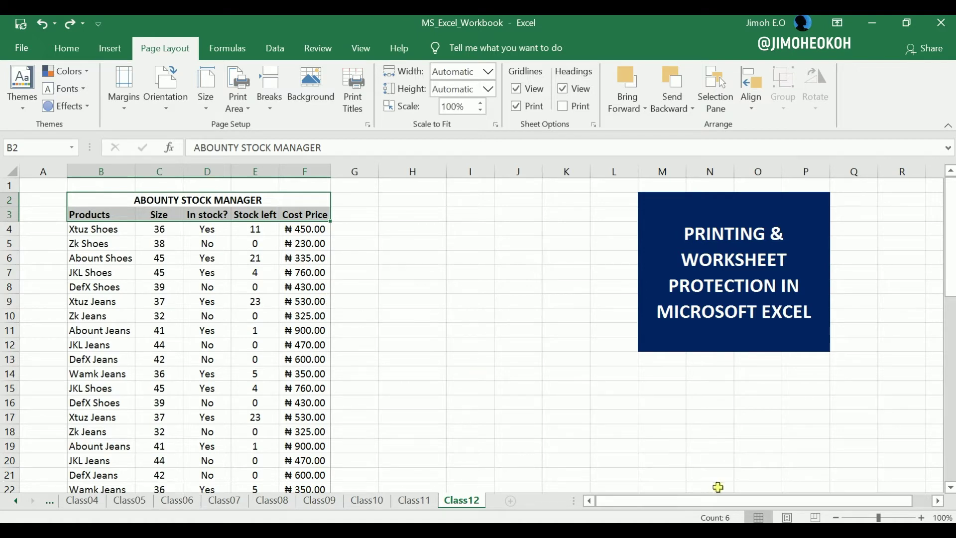
# Step: Switch the workbook to Page Layout view
pyautogui.click(357, 44)
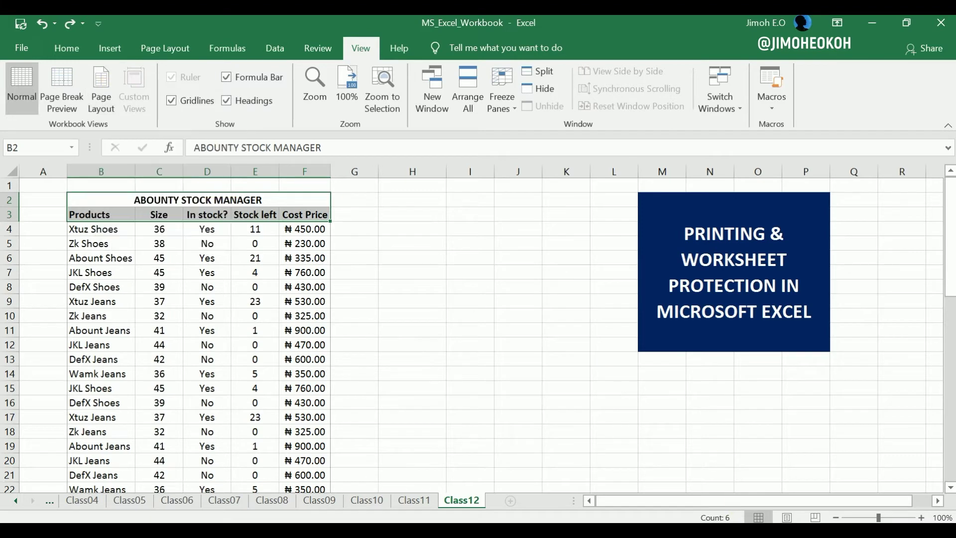
pyautogui.click(788, 517)
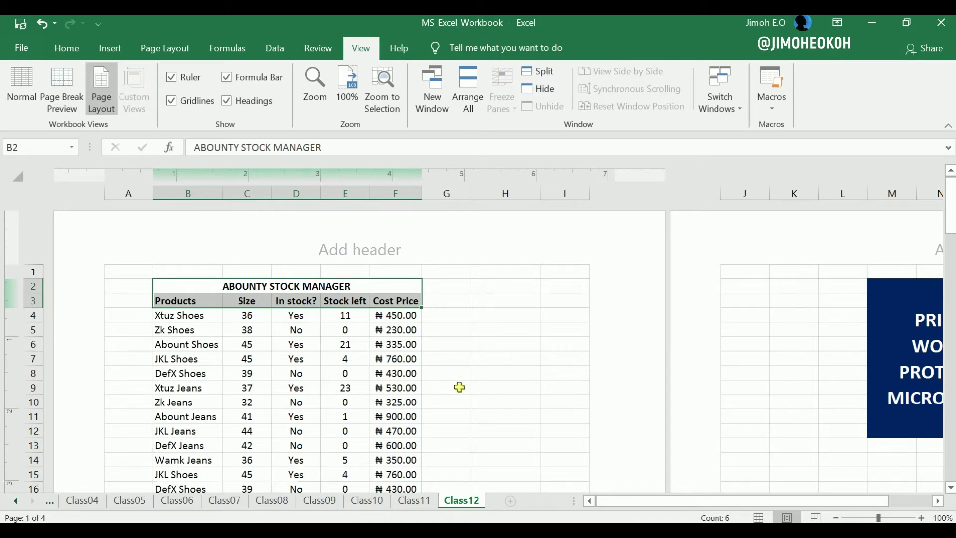
pyautogui.moveTo(952, 221); pyautogui.dragTo(951, 479)
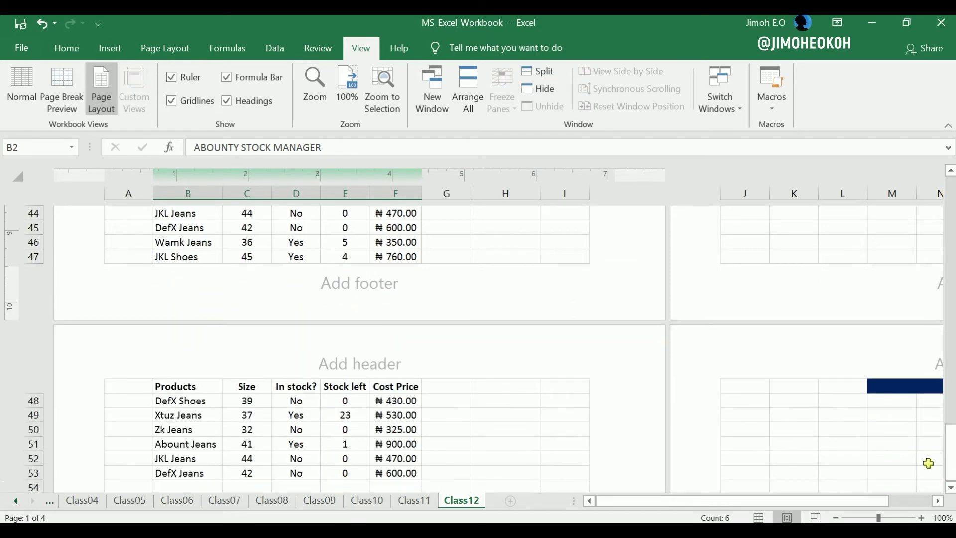
pyautogui.moveTo(949, 433); pyautogui.dragTo(686, 194)
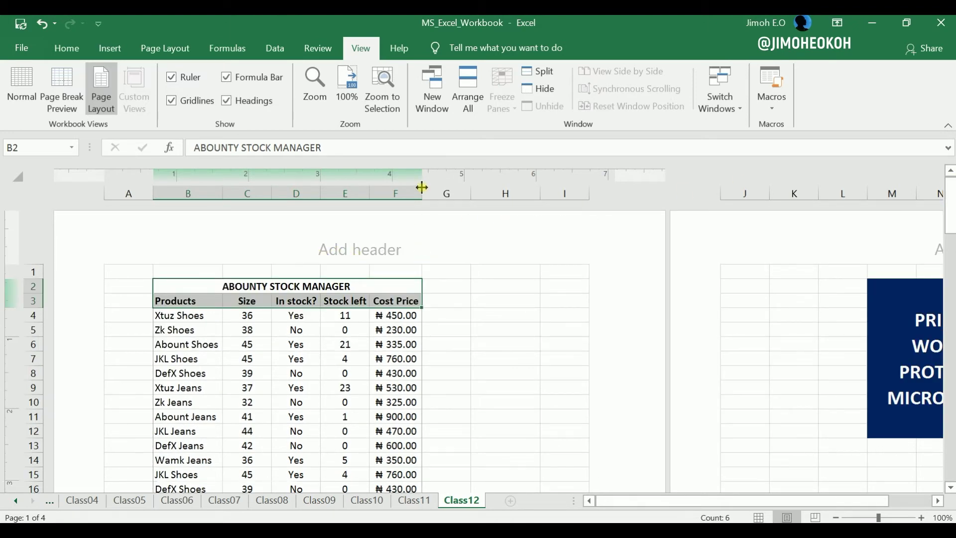
# Step: Widen columns F, E, D, C and B (B to 1.32"), then narrow E slightly
pyautogui.moveTo(422, 193); pyautogui.dragTo(459, 193)
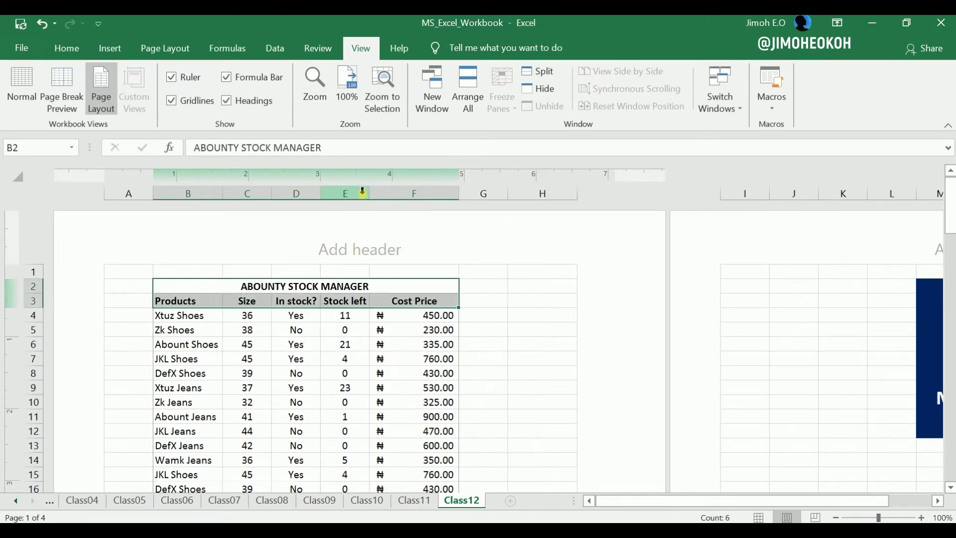
pyautogui.moveTo(370, 193); pyautogui.dragTo(412, 197)
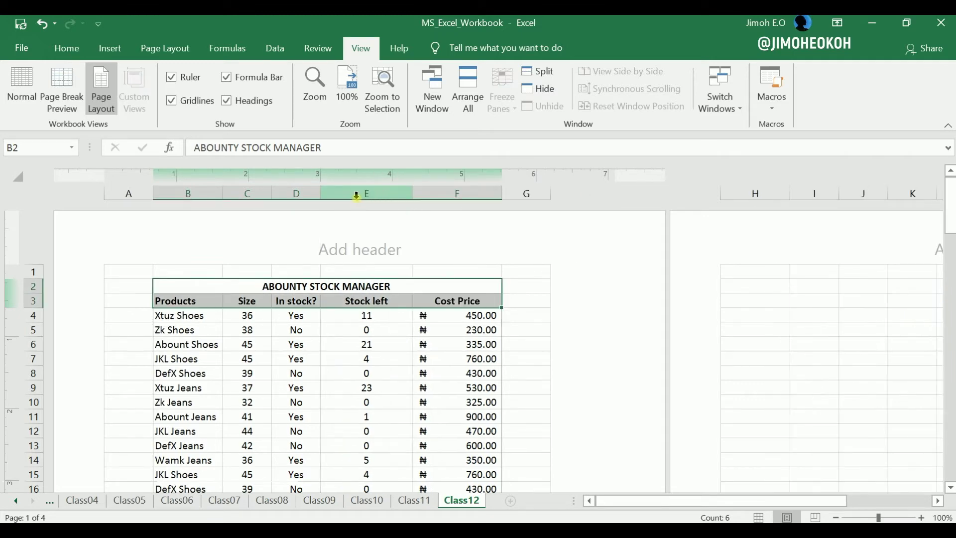
pyautogui.moveTo(320, 190); pyautogui.dragTo(346, 193)
pyautogui.moveTo(274, 194); pyautogui.dragTo(292, 193)
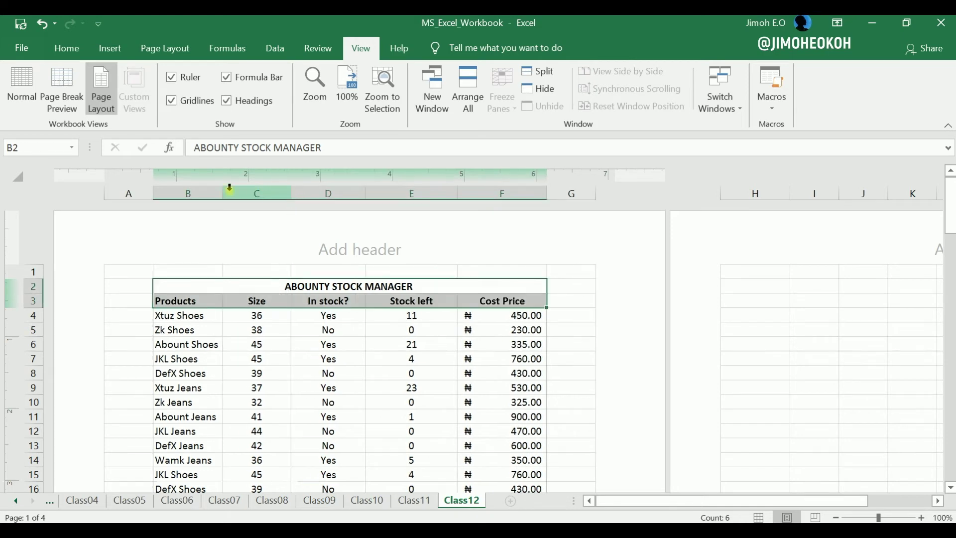
pyautogui.moveTo(224, 188); pyautogui.dragTo(254, 192)
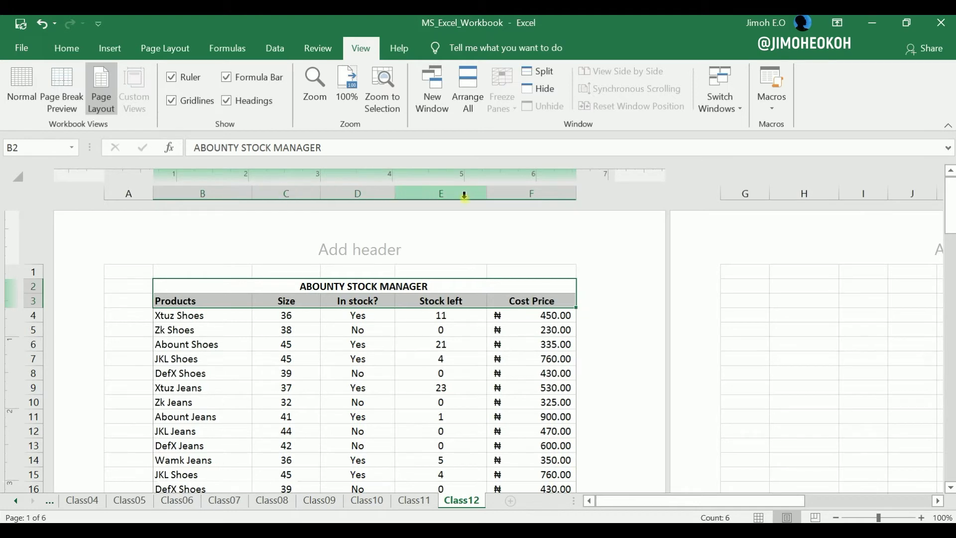
pyautogui.moveTo(487, 193); pyautogui.dragTo(468, 193)
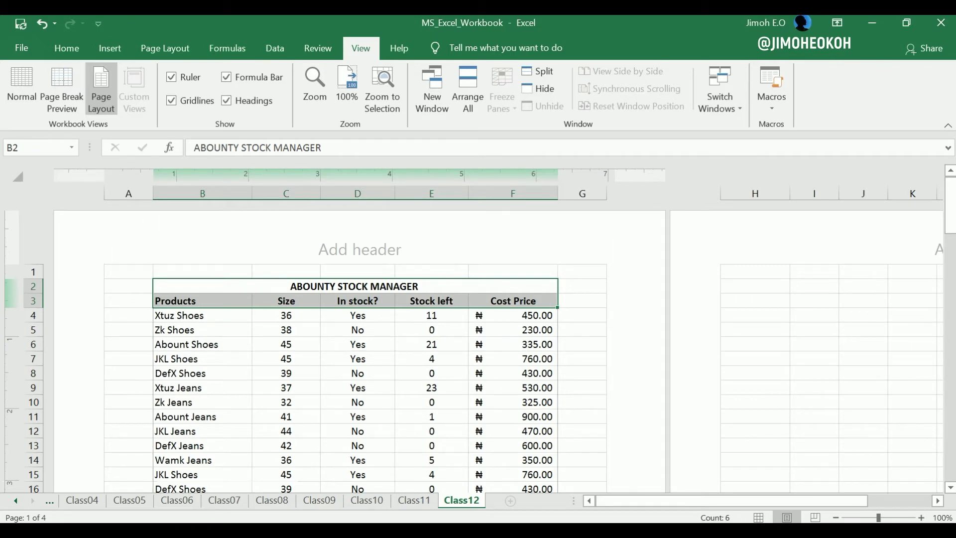
# Step: Switch back to Normal view and check the print preview with the widened columns B to F
pyautogui.click(24, 85)
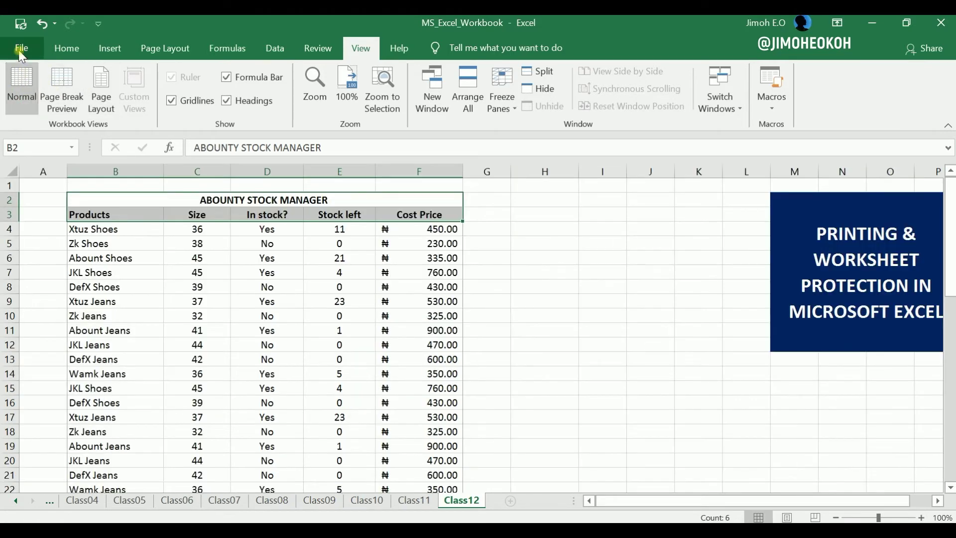
pyautogui.click(20, 48)
pyautogui.click(42, 313)
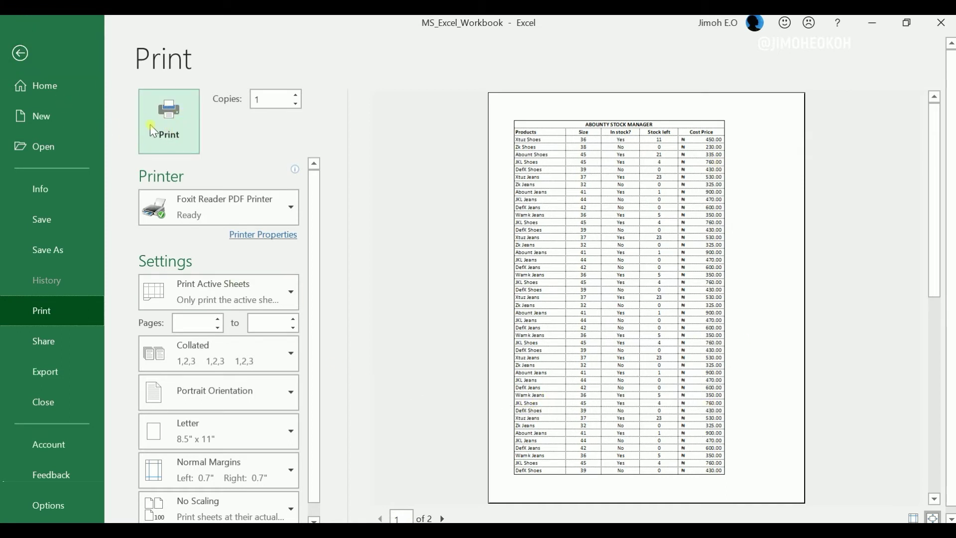
pyautogui.click(20, 53)
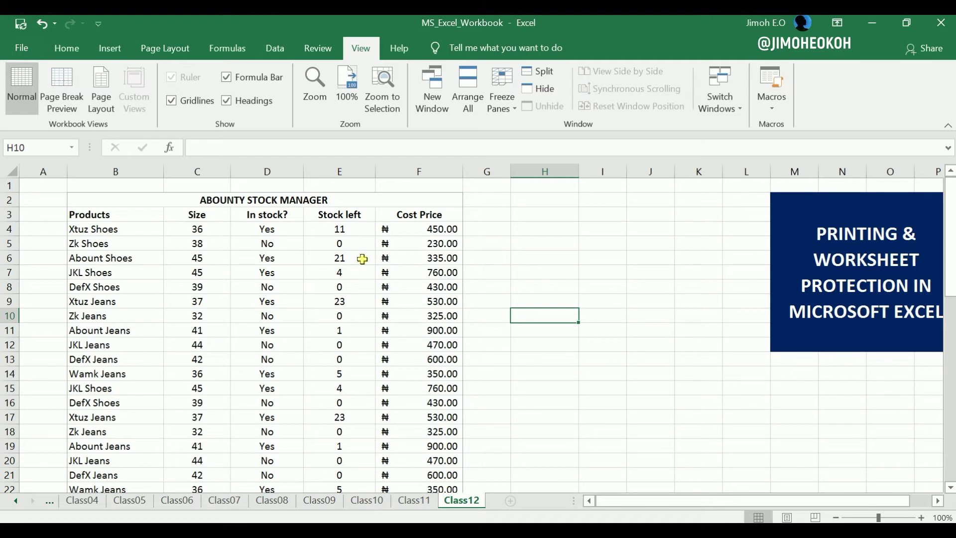
pyautogui.click(25, 45)
pyautogui.click(21, 53)
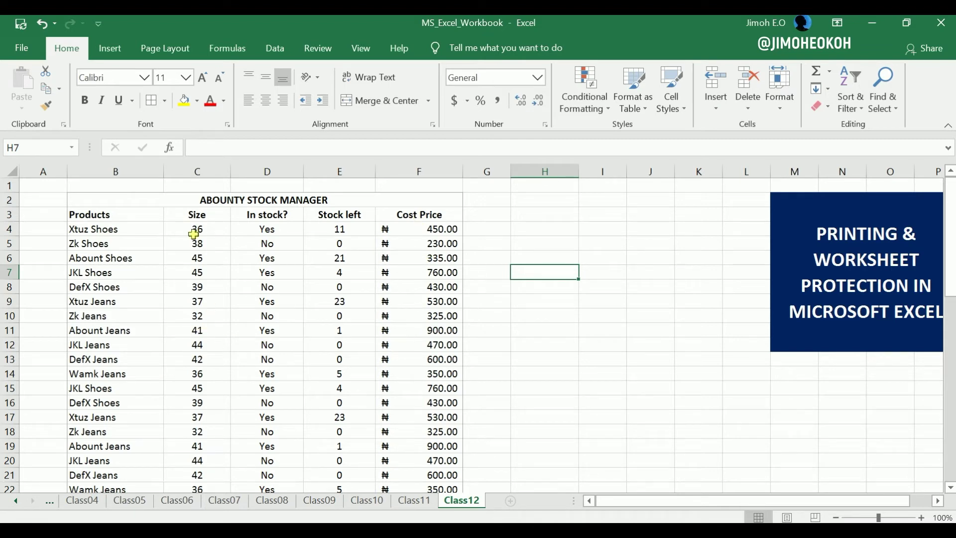
pyautogui.click(91, 228)
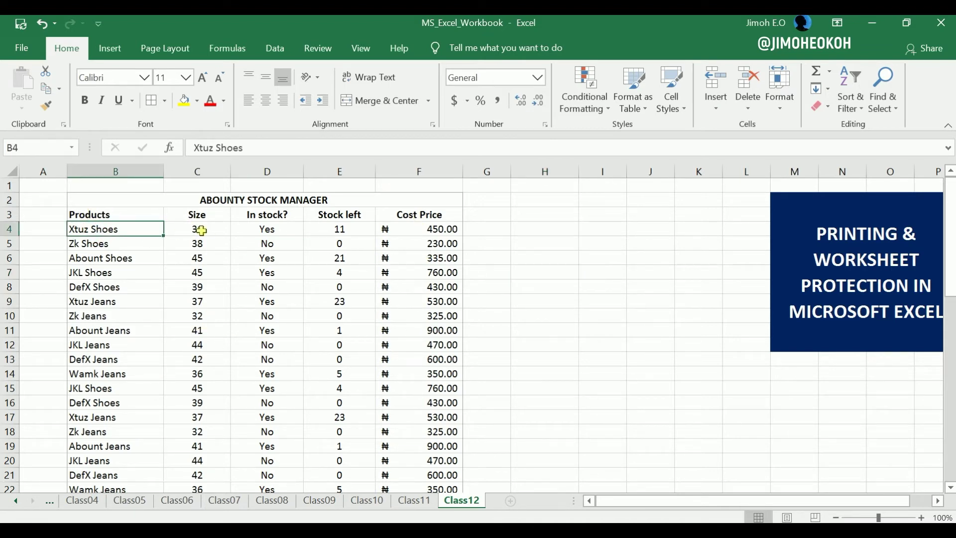
pyautogui.moveTo(436, 228); pyautogui.dragTo(438, 442)
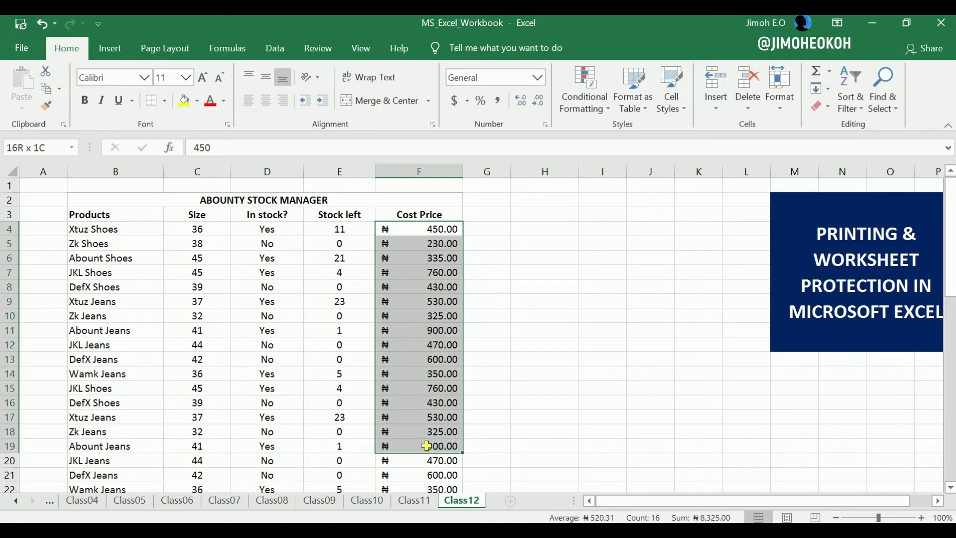
pyautogui.click(417, 285)
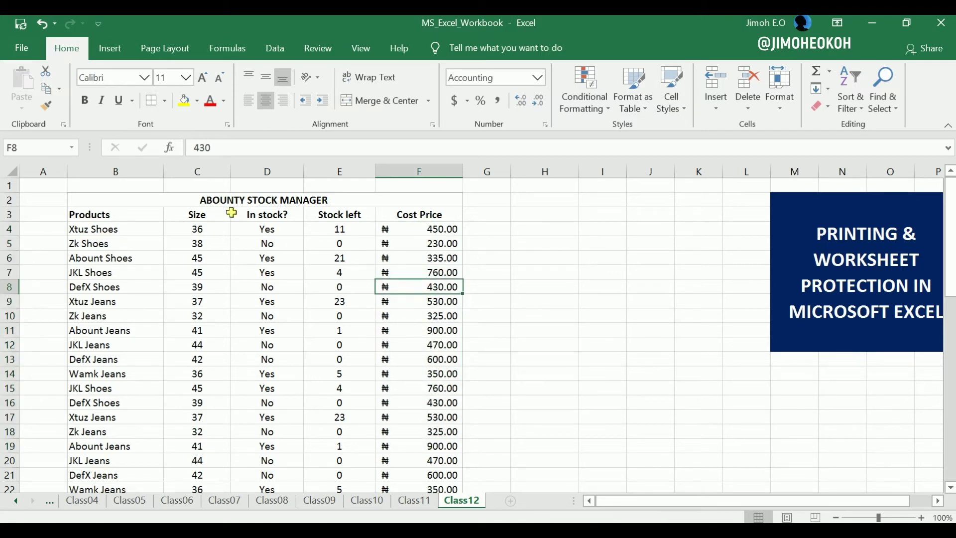
pyautogui.moveTo(145, 198); pyautogui.dragTo(307, 209)
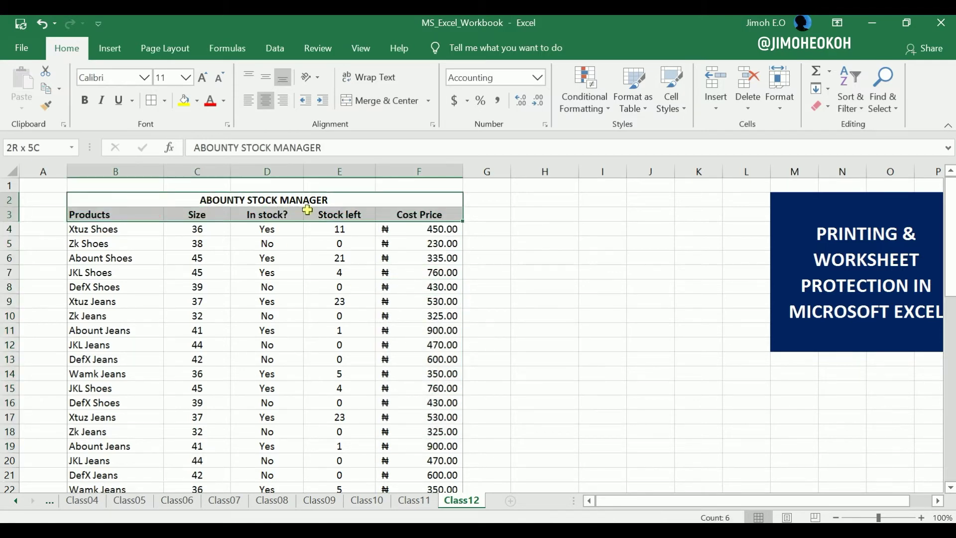
pyautogui.click(212, 198)
pyautogui.moveTo(105, 214); pyautogui.dragTo(425, 204)
pyautogui.click(397, 287)
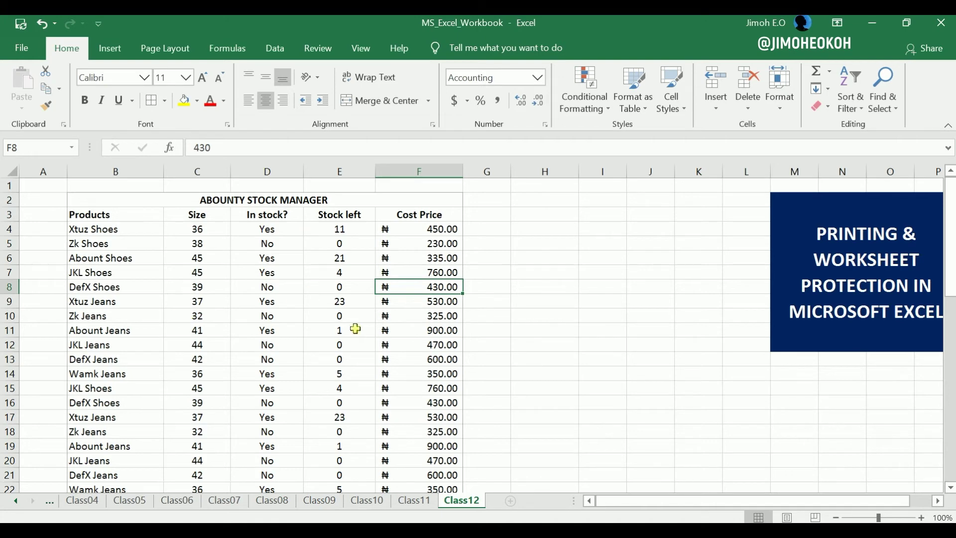
# Step: Select the whole Class12 sheet and clear Locked on the Format Cells Protection tab
pyautogui.click(10, 170)
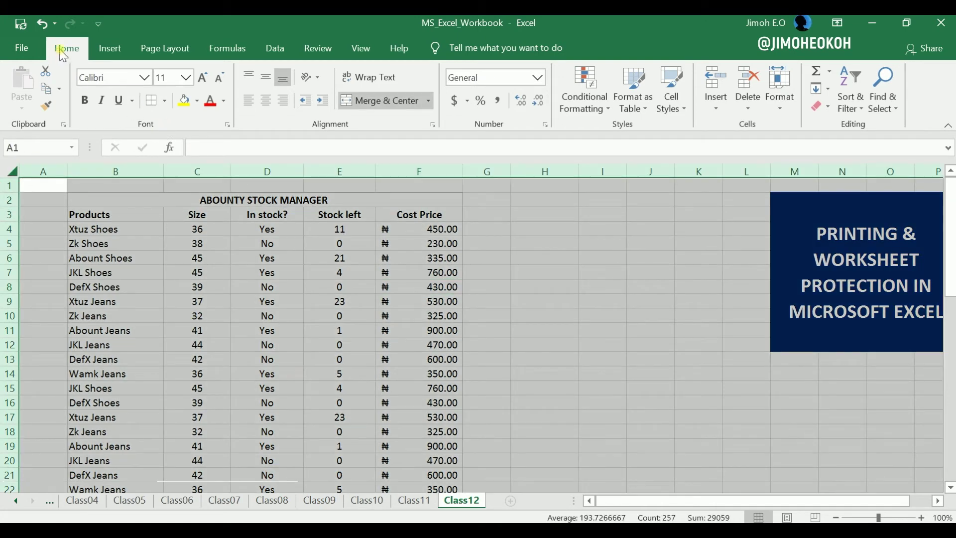
pyautogui.click(228, 126)
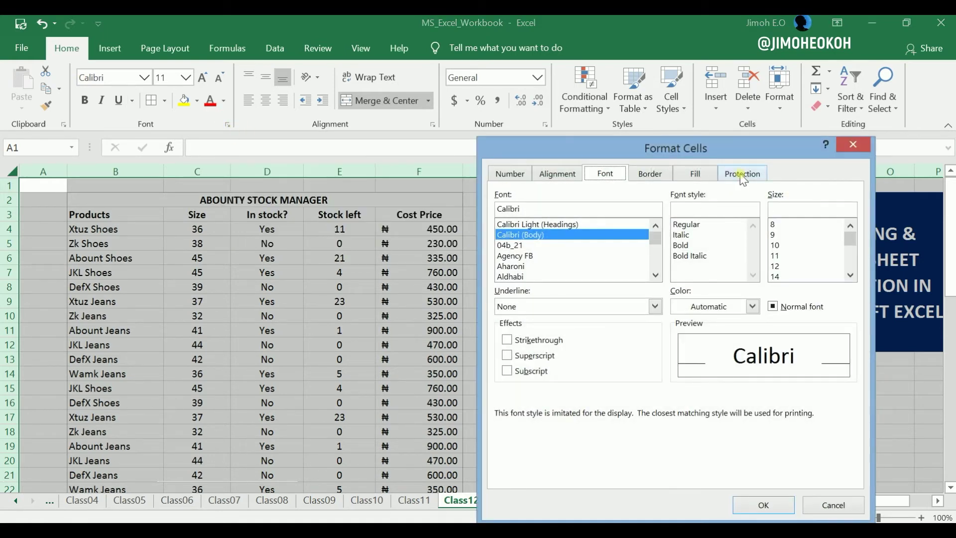
pyautogui.click(742, 175)
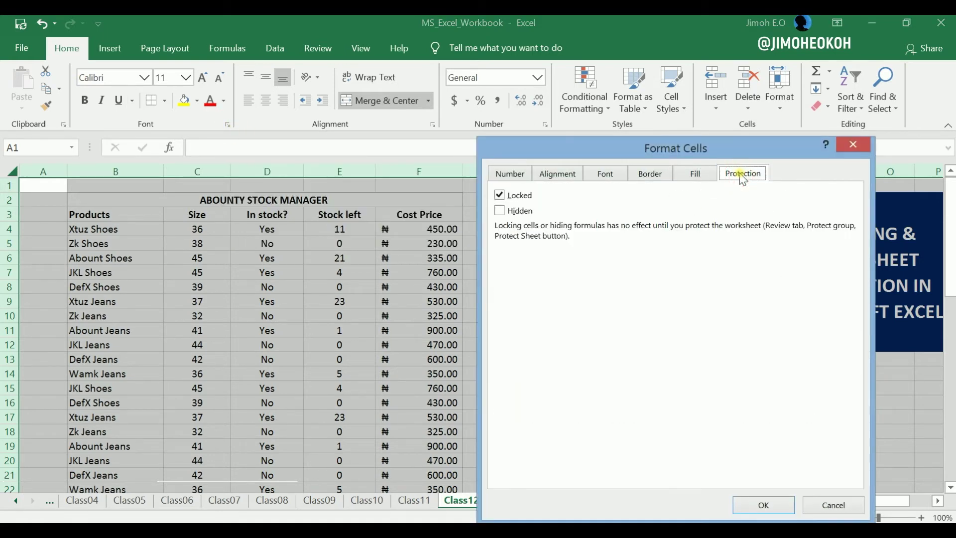
pyautogui.click(500, 195)
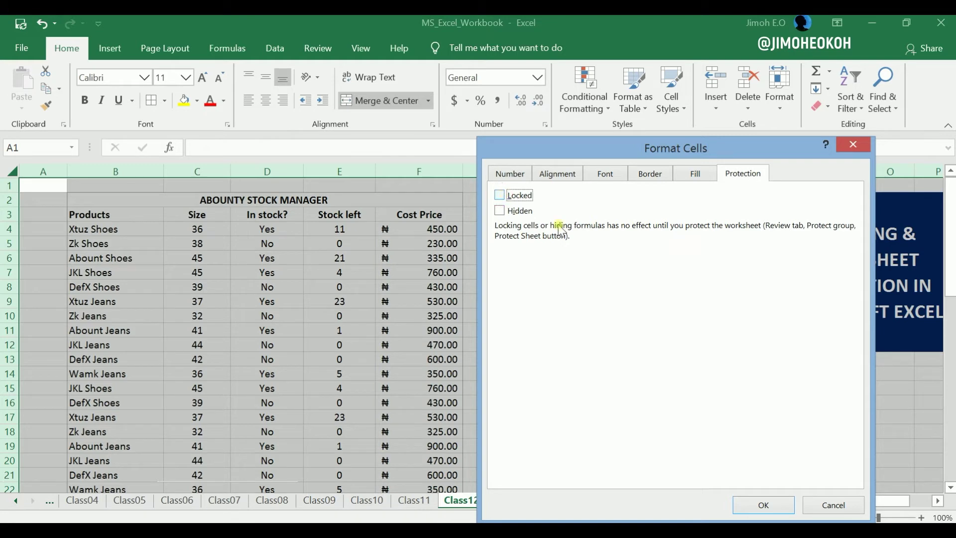
pyautogui.click(764, 505)
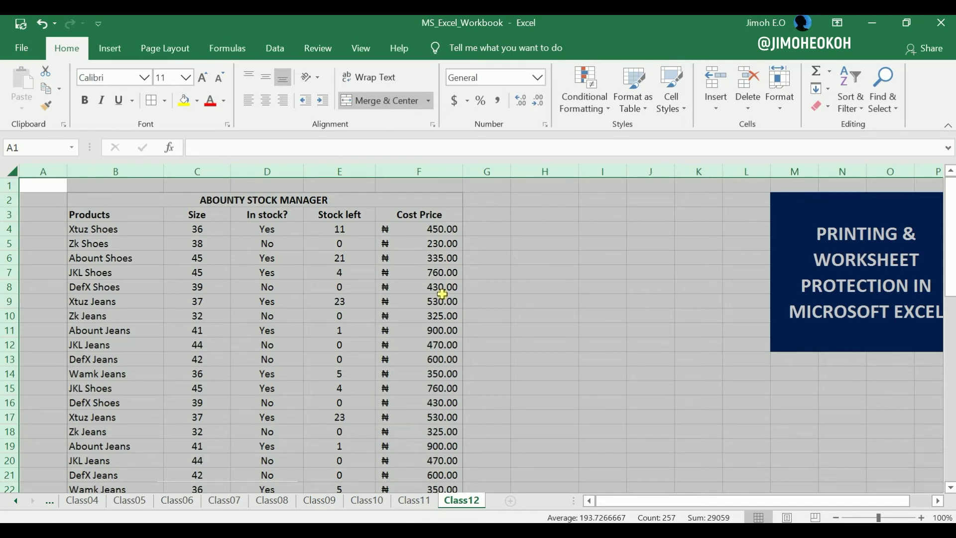
# Step: Mark the Size values C4:C53 as Locked, then select the title and header range B2:F3
pyautogui.click(447, 277)
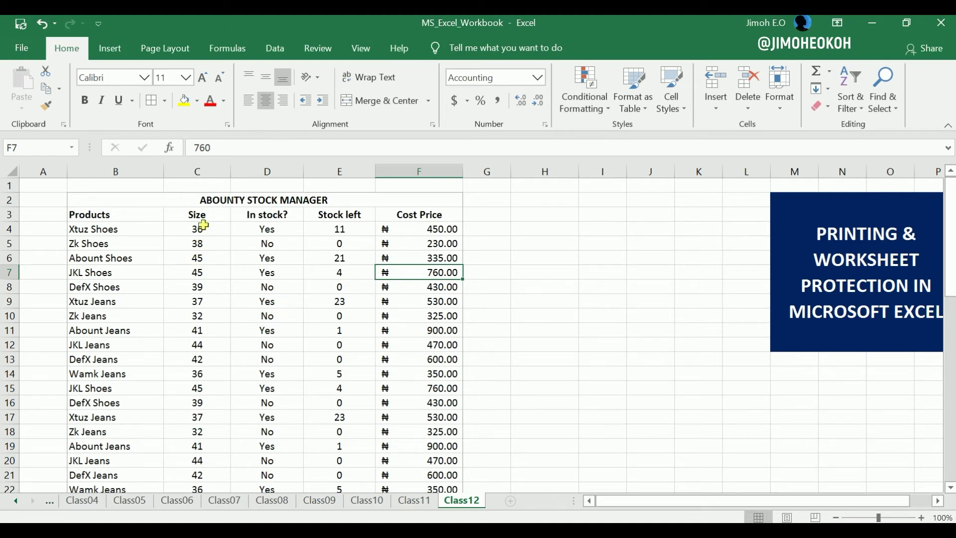
pyautogui.moveTo(203, 226); pyautogui.dragTo(201, 463)
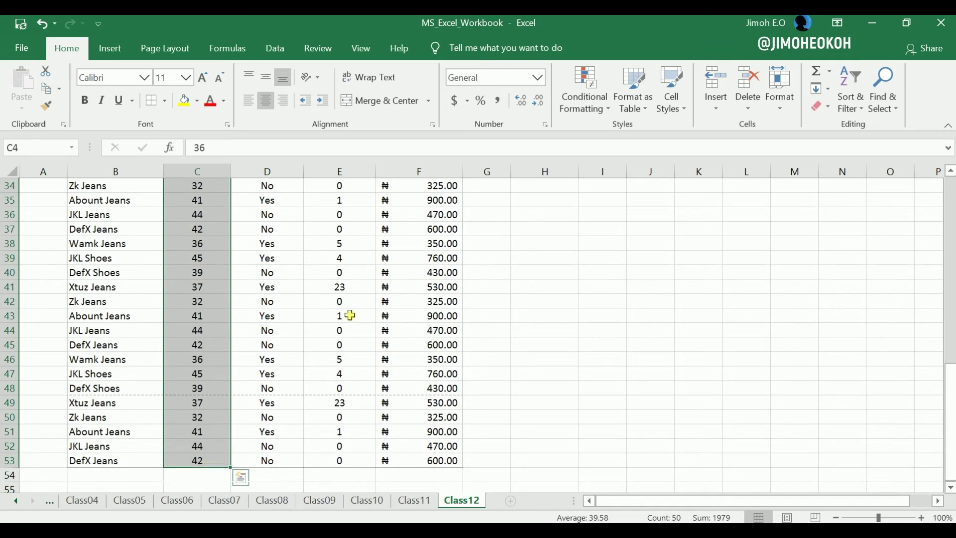
pyautogui.scroll(4, 361, 306)
pyautogui.scroll(7, 361, 304)
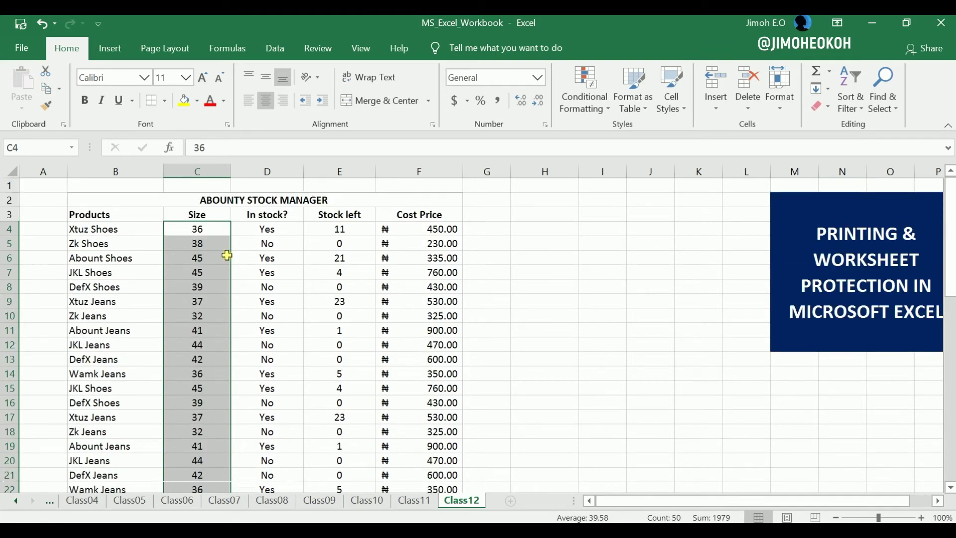
pyautogui.click(228, 125)
pyautogui.click(753, 174)
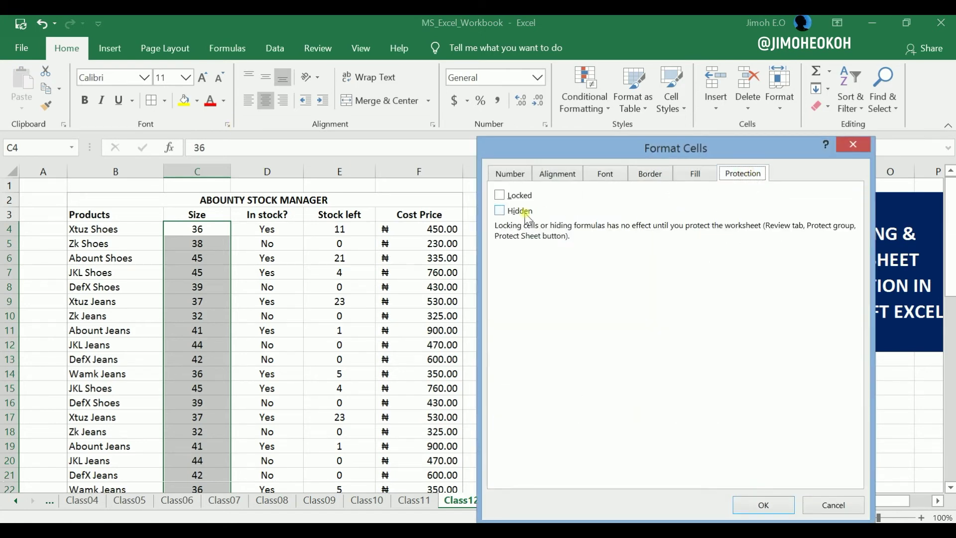
pyautogui.click(499, 196)
pyautogui.click(778, 504)
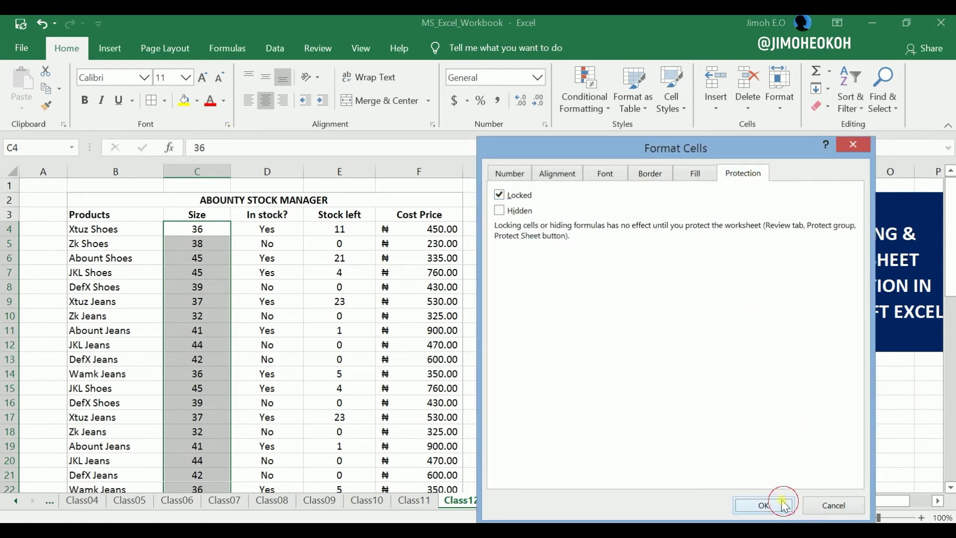
pyautogui.click(342, 302)
pyautogui.moveTo(114, 200); pyautogui.dragTo(395, 219)
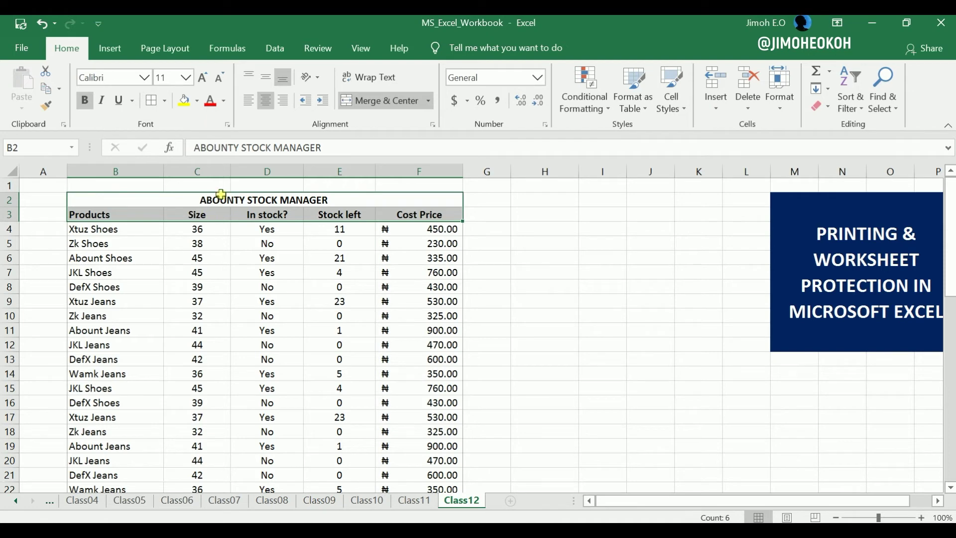
# Step: Mark the title and header range B2:F3 as Locked in Format Cells
pyautogui.click(228, 125)
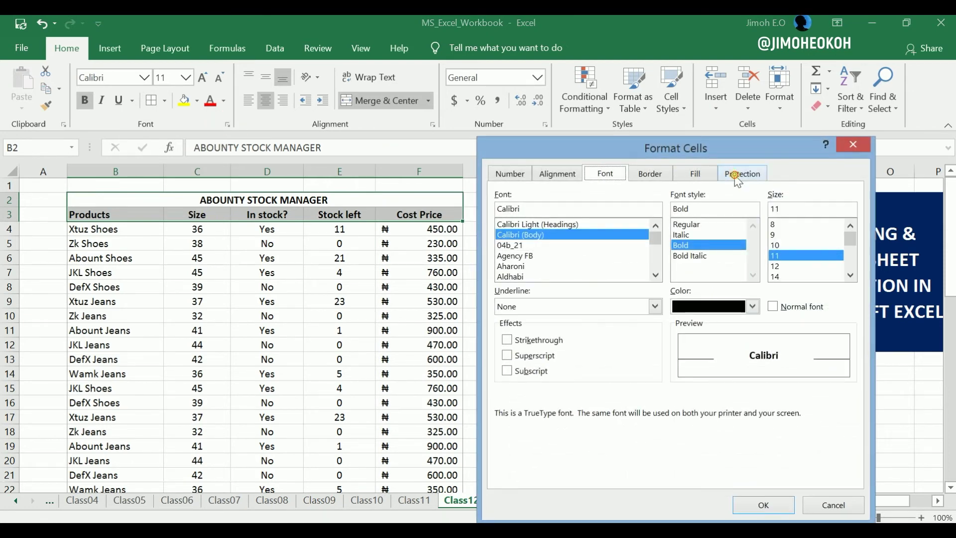
pyautogui.click(742, 173)
pyautogui.click(500, 195)
pyautogui.click(771, 506)
# Step: Click around the table's cells and undo the accidental 'K' typed into title cell B2
pyautogui.click(413, 324)
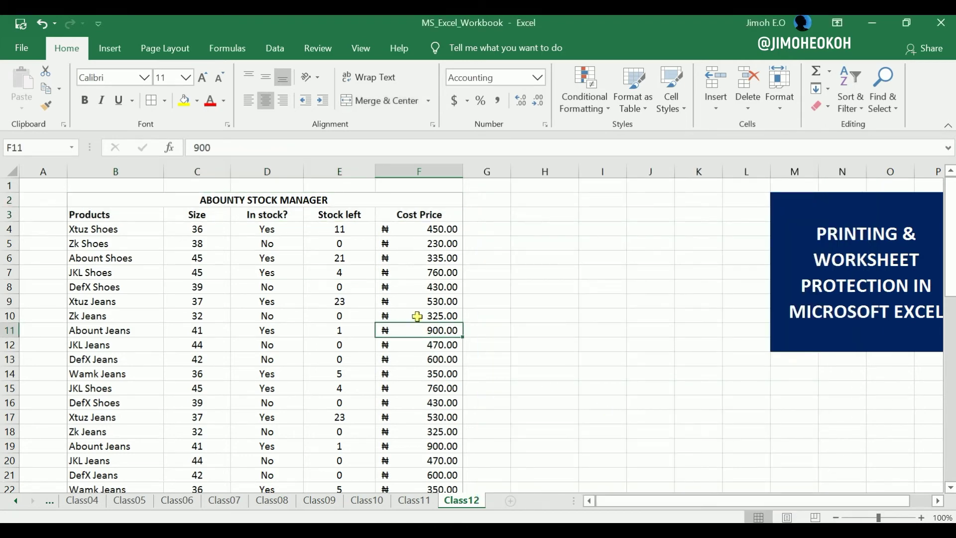
pyautogui.click(280, 218)
pyautogui.click(286, 202)
pyautogui.click(288, 244)
pyautogui.click(269, 301)
pyautogui.click(384, 260)
pyautogui.click(271, 196)
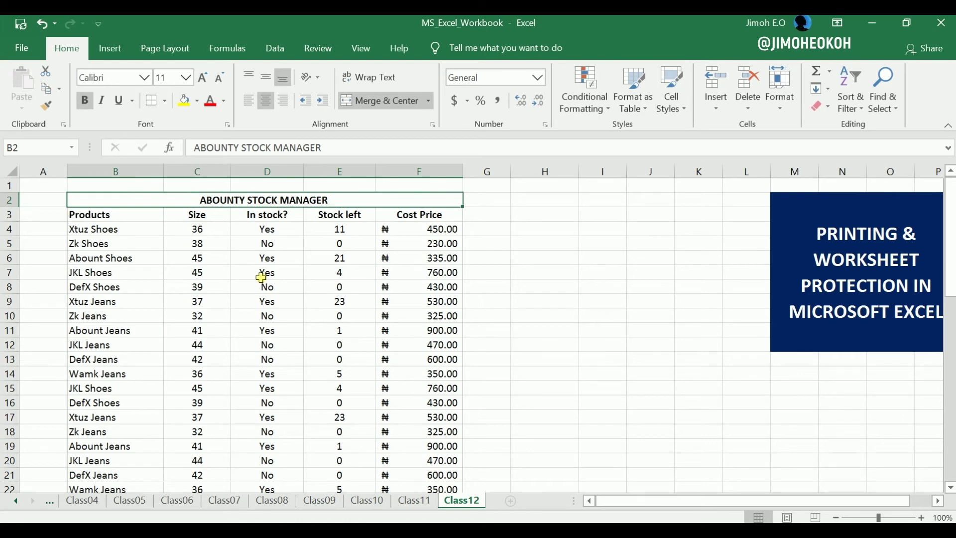
pyautogui.write('K')
pyautogui.hotkey('ctrl', 'z')
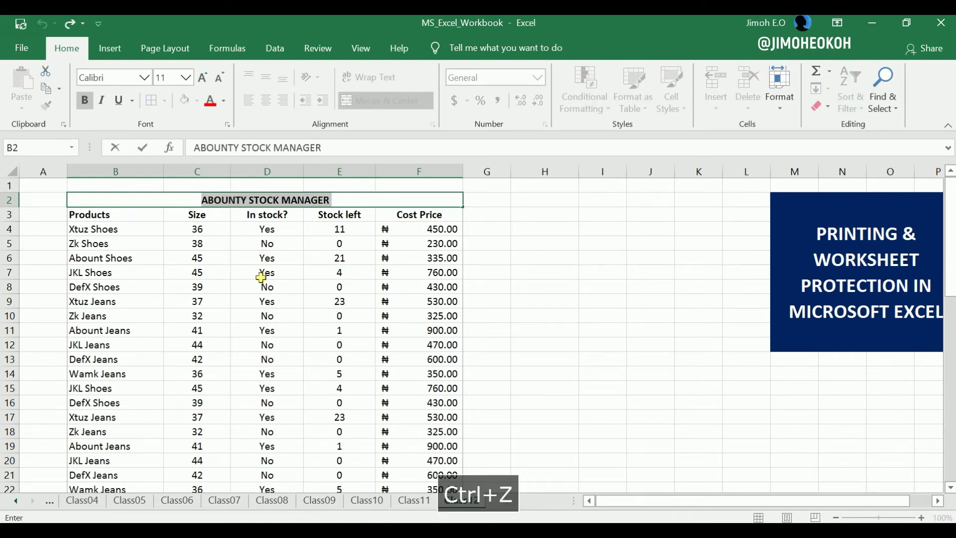
pyautogui.click(283, 343)
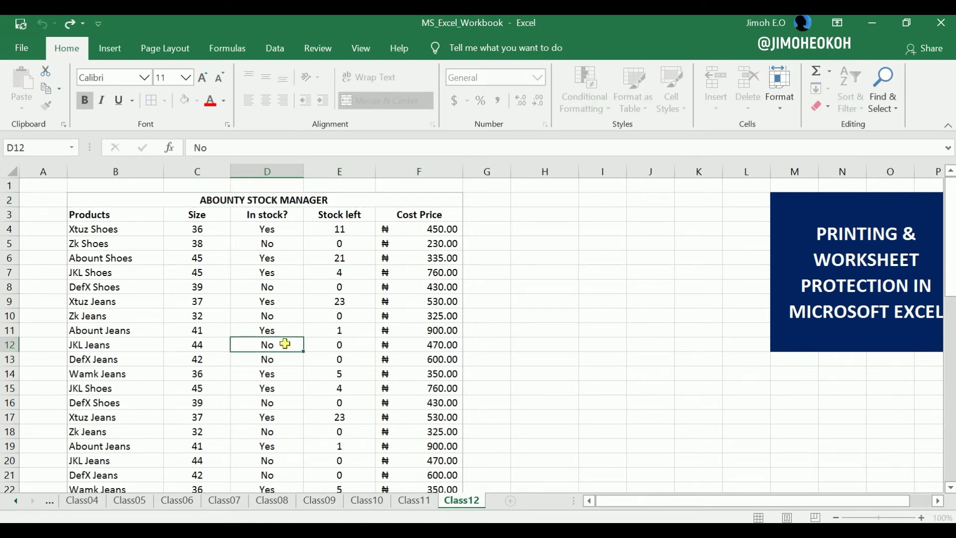
# Step: Password-protect the Class12 sheet with Select locked cells allowed, confirming the password
pyautogui.click(332, 44)
pyautogui.click(538, 95)
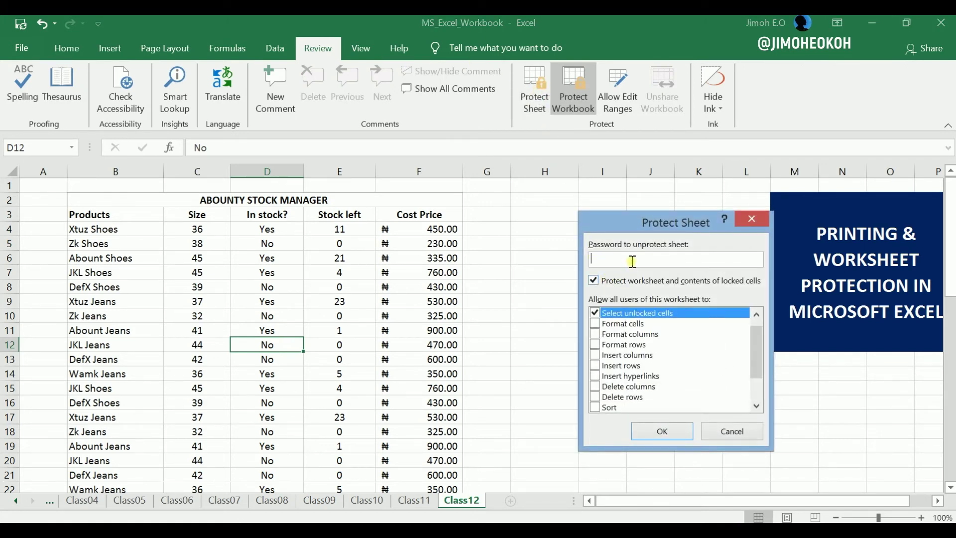
pyautogui.click(599, 324)
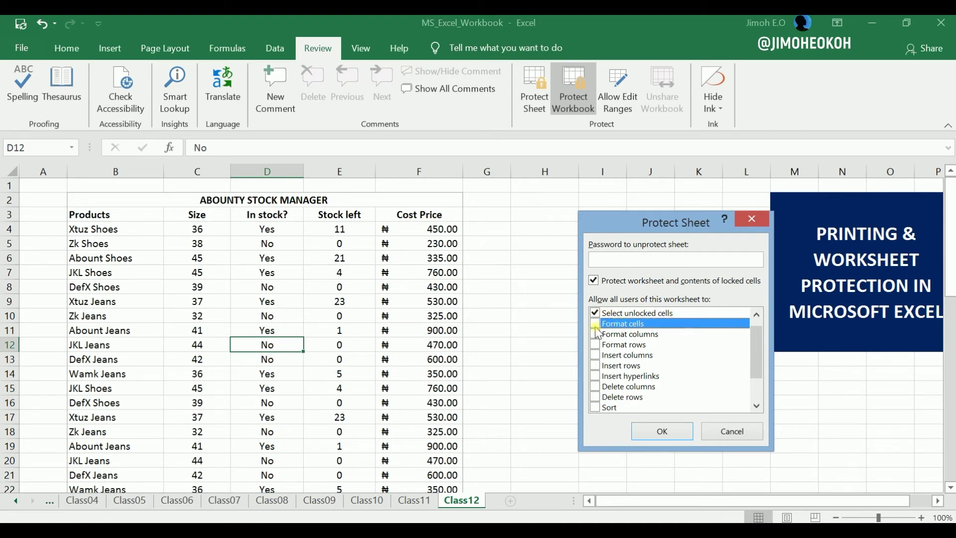
pyautogui.scroll(1, 623, 329)
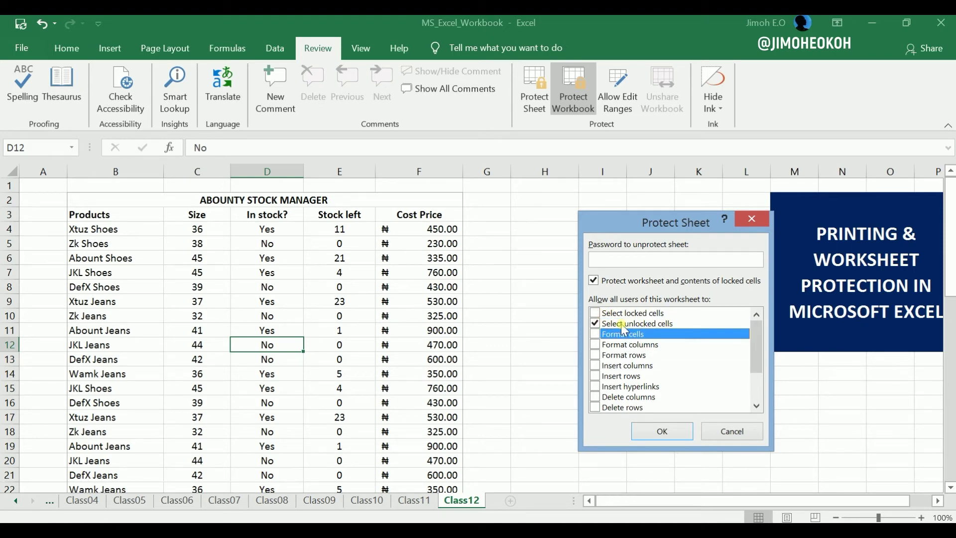
pyautogui.click(595, 313)
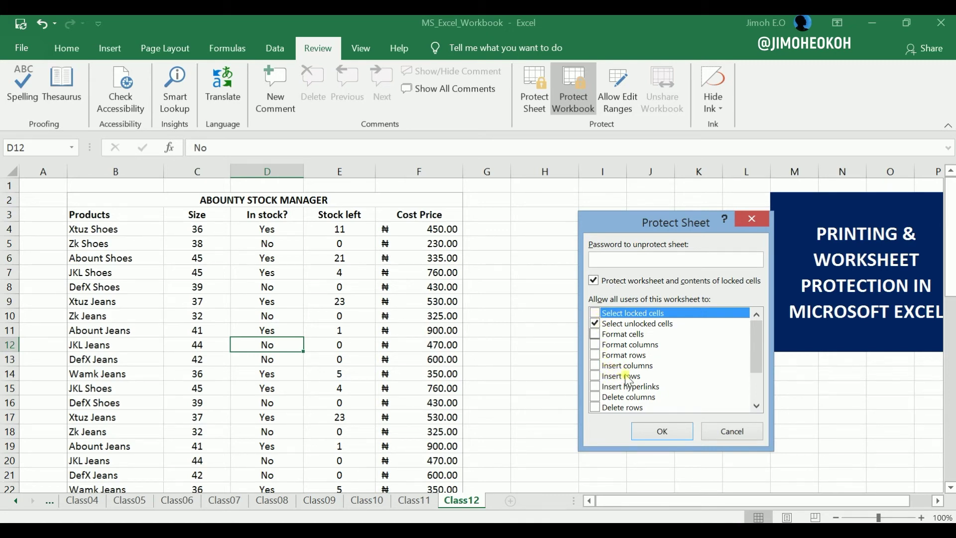
pyautogui.click(610, 259)
pyautogui.click(663, 430)
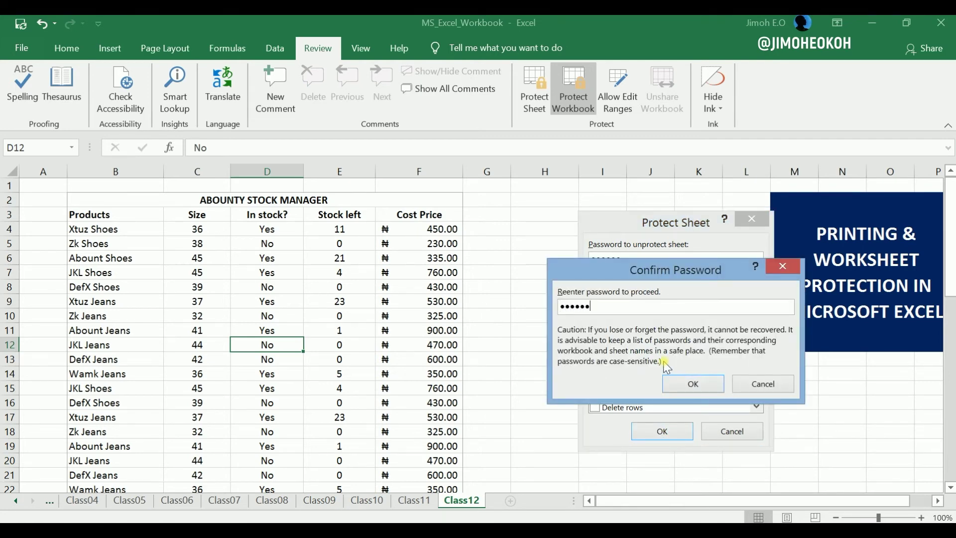
pyautogui.click(689, 384)
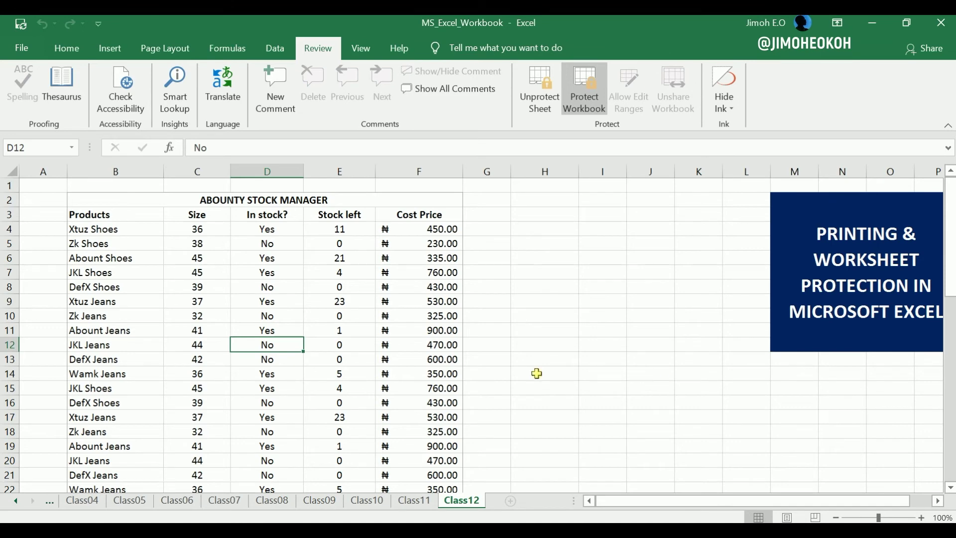
# Step: Test the protection by selecting cells like D7, E11, B8 and D13, then choose Unprotect Sheet
pyautogui.click(269, 273)
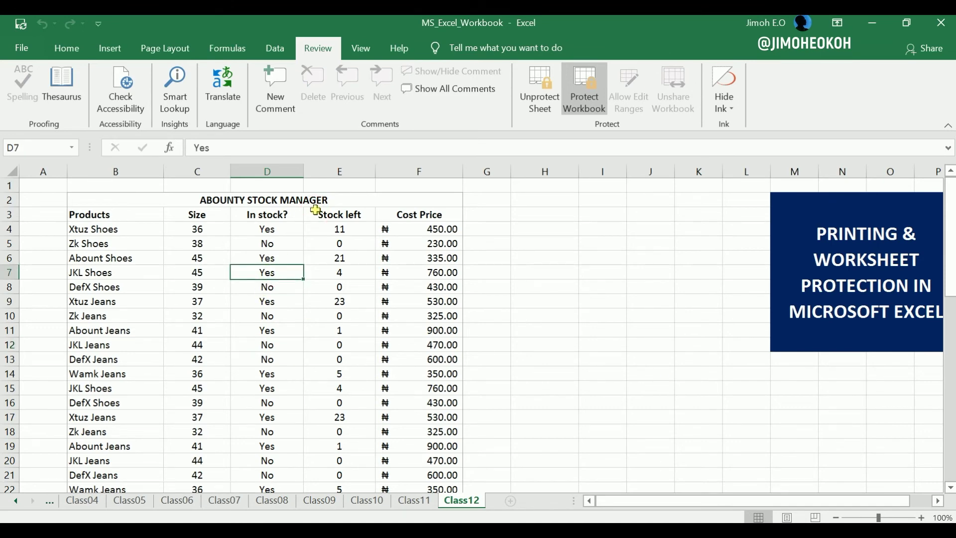
pyautogui.click(369, 258)
pyautogui.click(354, 331)
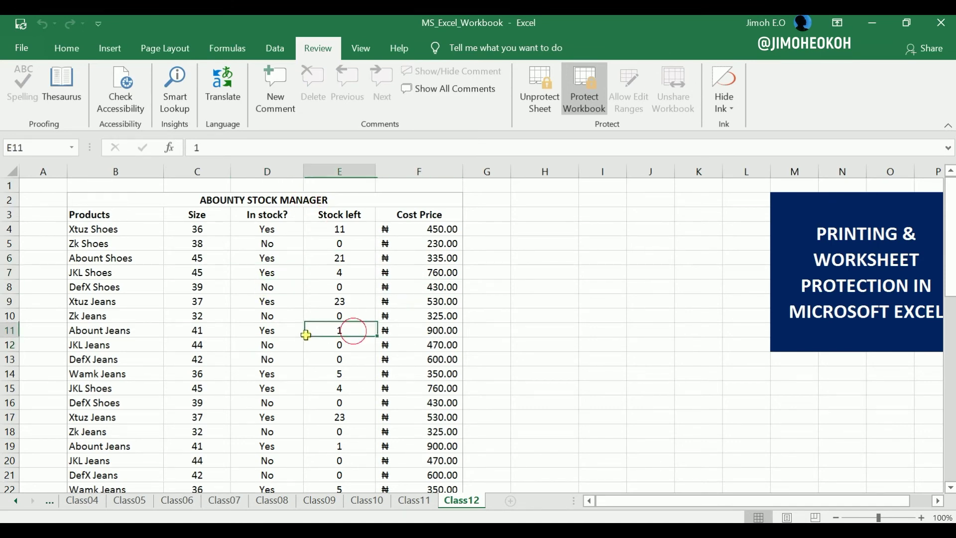
pyautogui.click(340, 258)
pyautogui.click(416, 272)
pyautogui.click(260, 287)
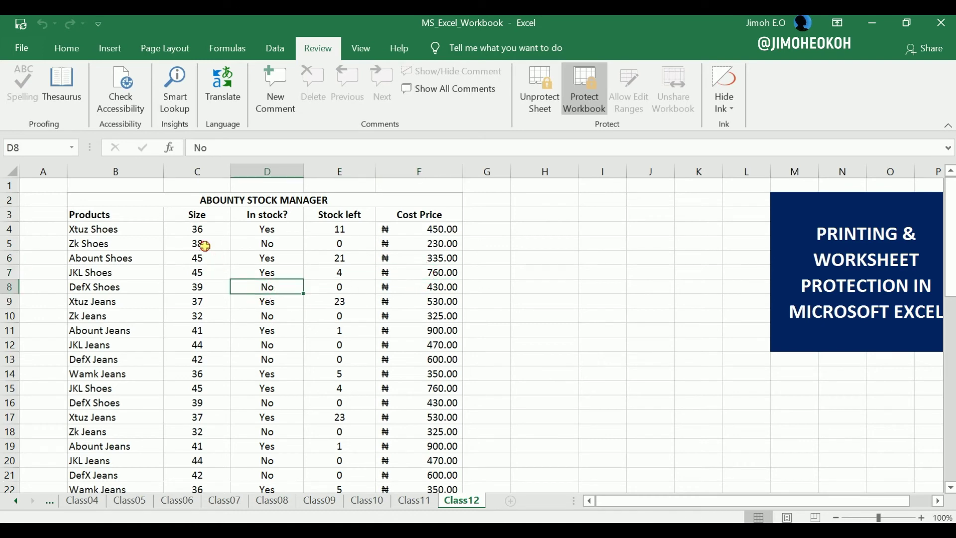
pyautogui.click(115, 288)
pyautogui.click(118, 255)
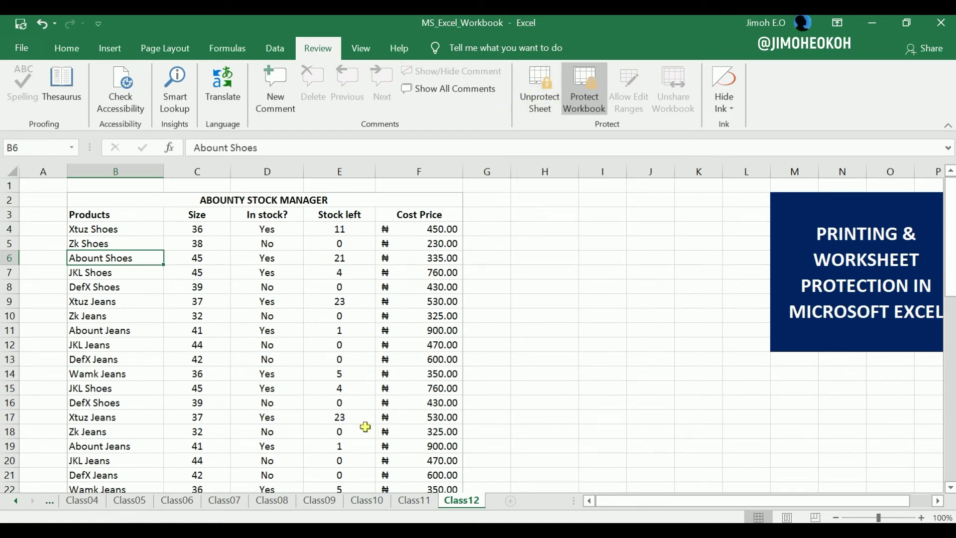
pyautogui.click(232, 233)
pyautogui.click(267, 359)
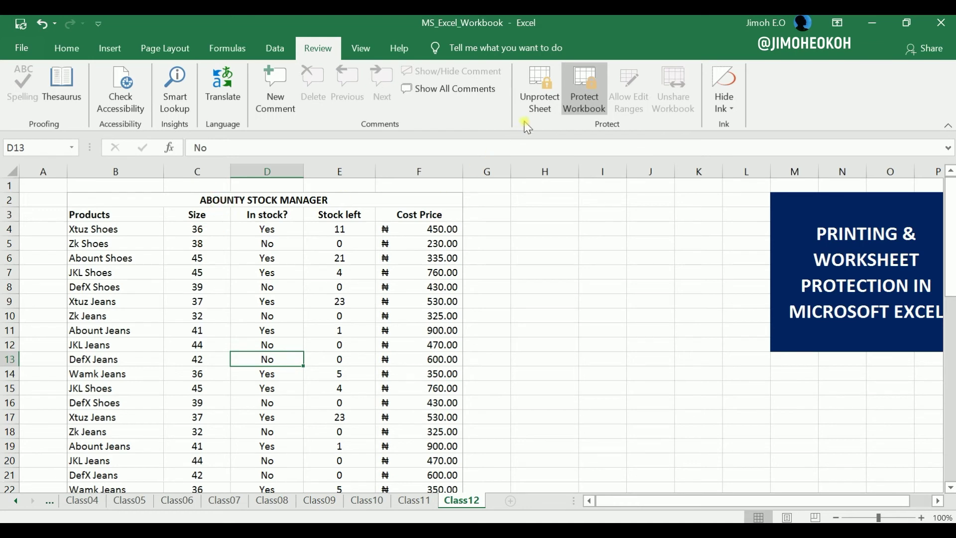
pyautogui.click(542, 102)
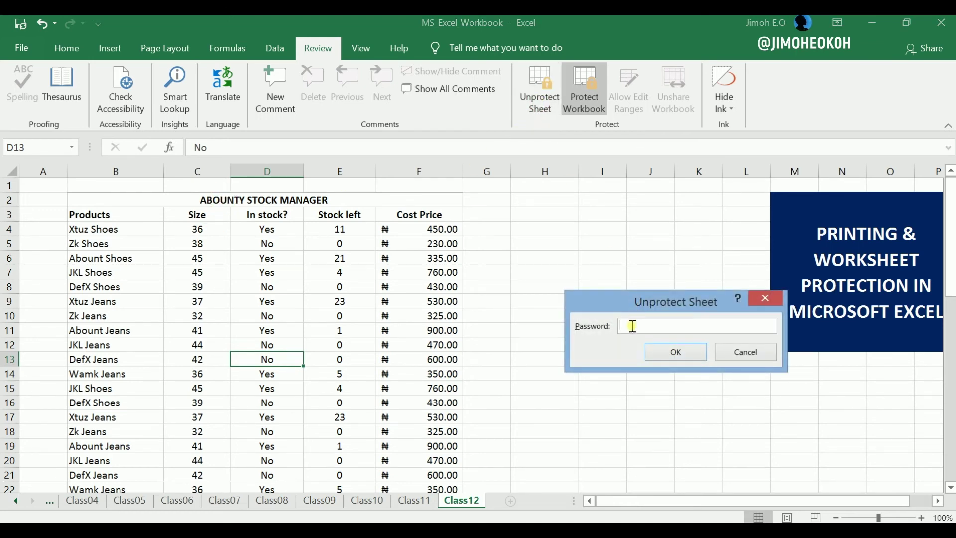
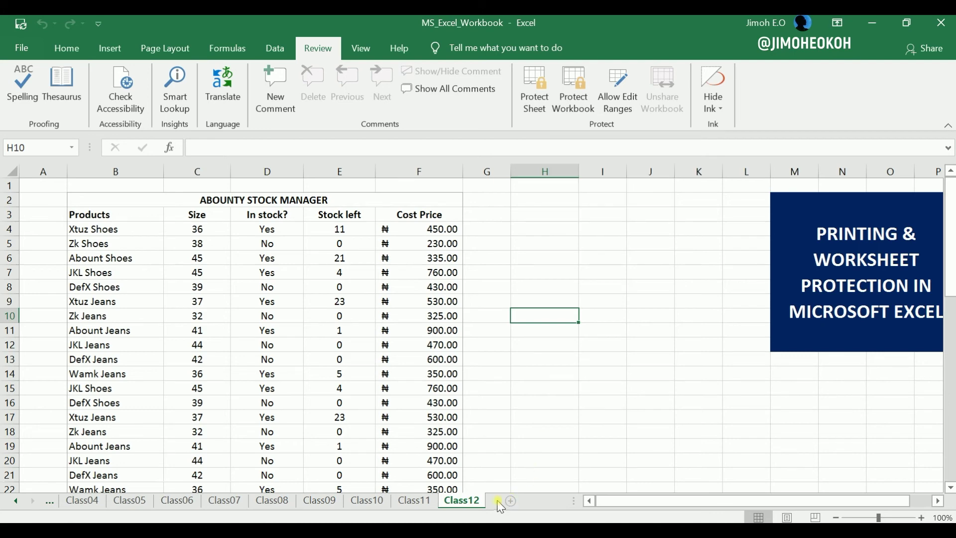
# Step: From the Class12 sheet, protect the workbook structure with a password, entered and confirmed
pyautogui.click(222, 503)
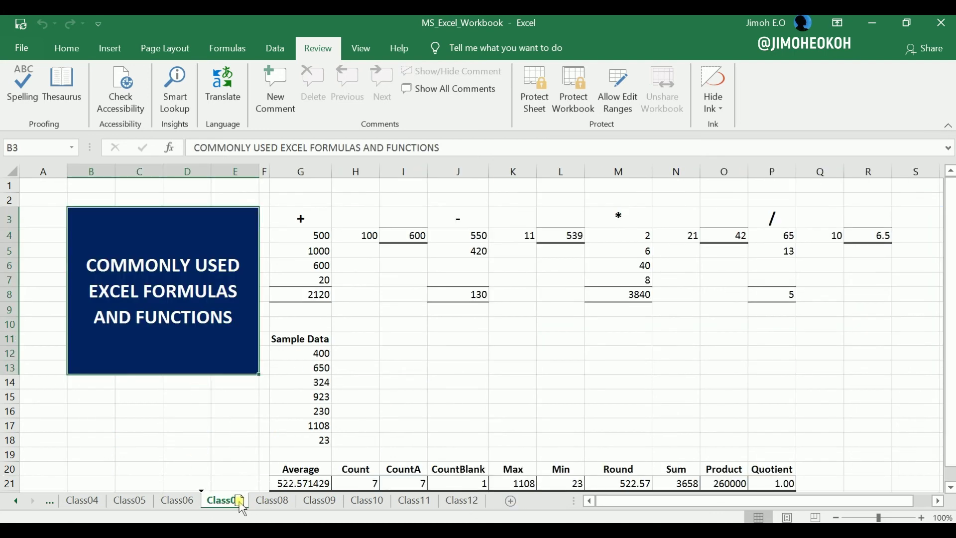
pyautogui.click(463, 502)
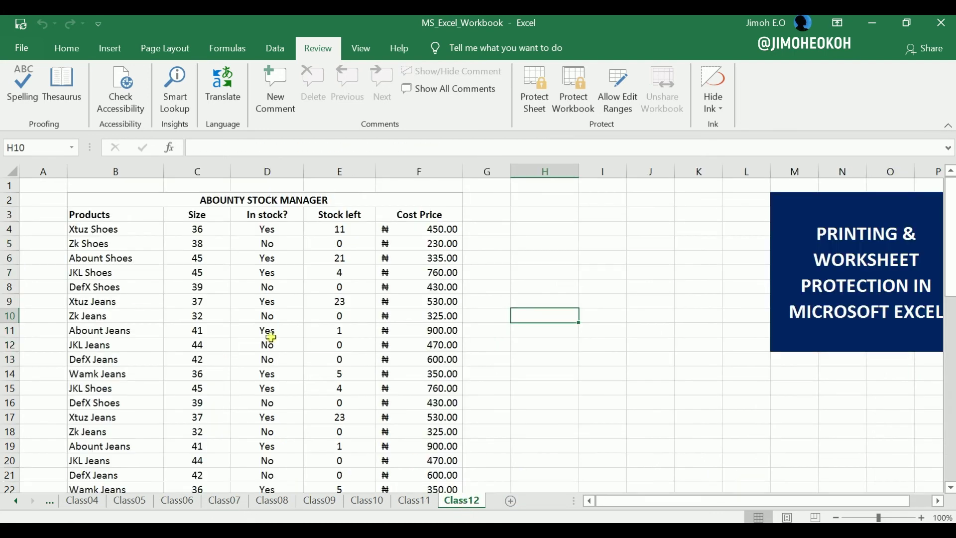
pyautogui.click(578, 89)
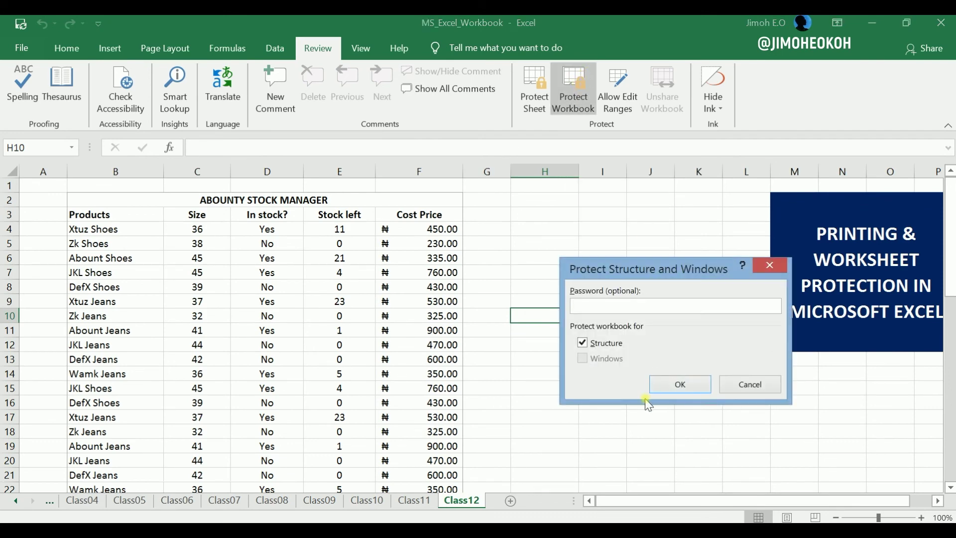
pyautogui.click(661, 388)
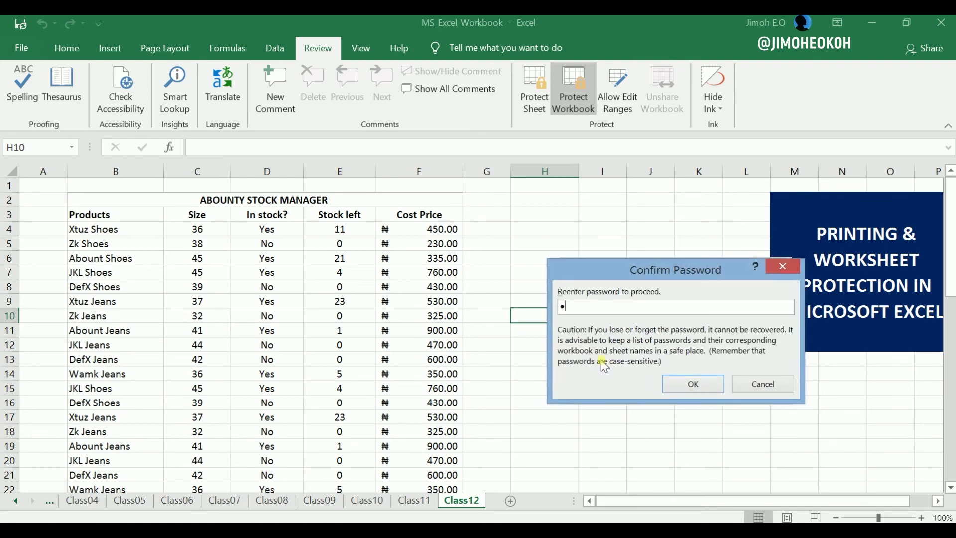
pyautogui.click(683, 382)
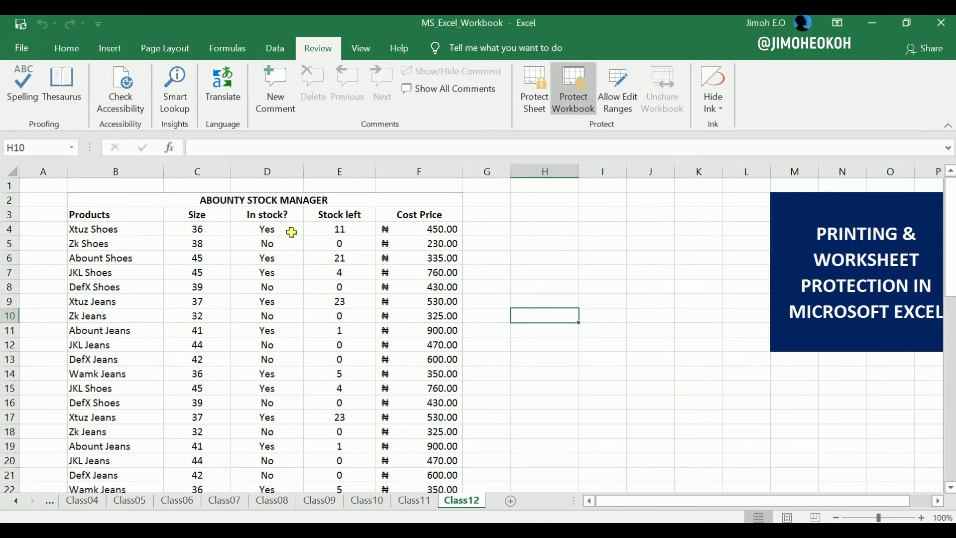
# Step: Select various Class12 stock table cells (title, headers, values) to show they remain selectable
pyautogui.click(248, 268)
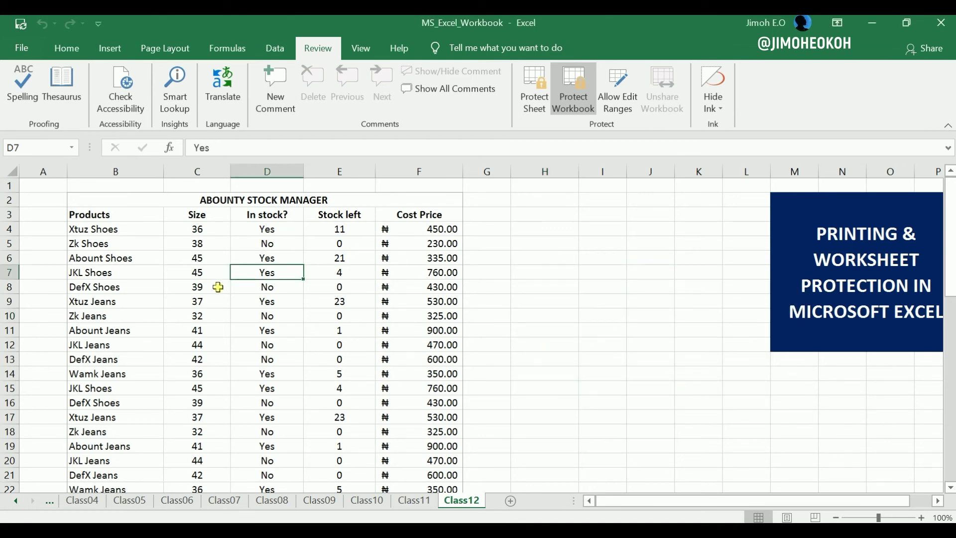
pyautogui.click(228, 316)
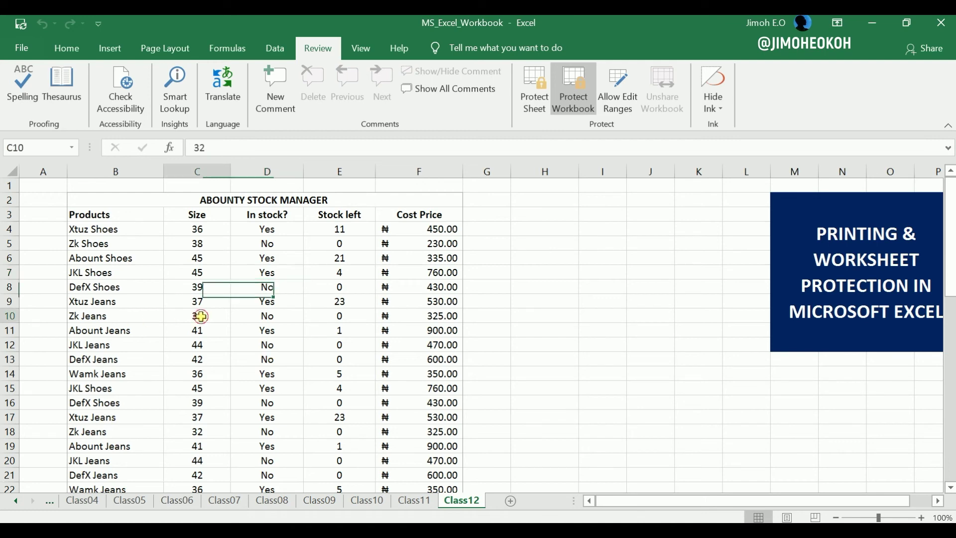
pyautogui.click(273, 198)
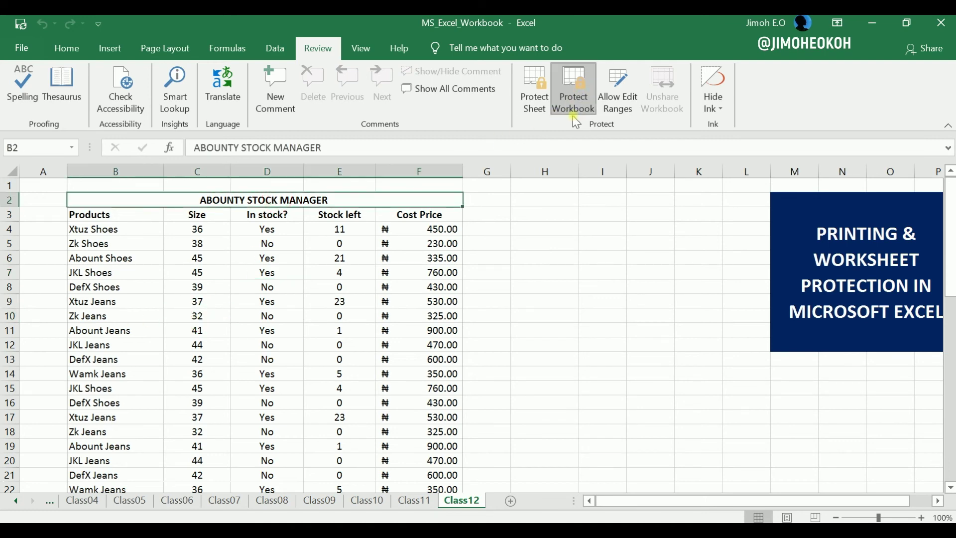
pyautogui.click(240, 218)
pyautogui.click(207, 196)
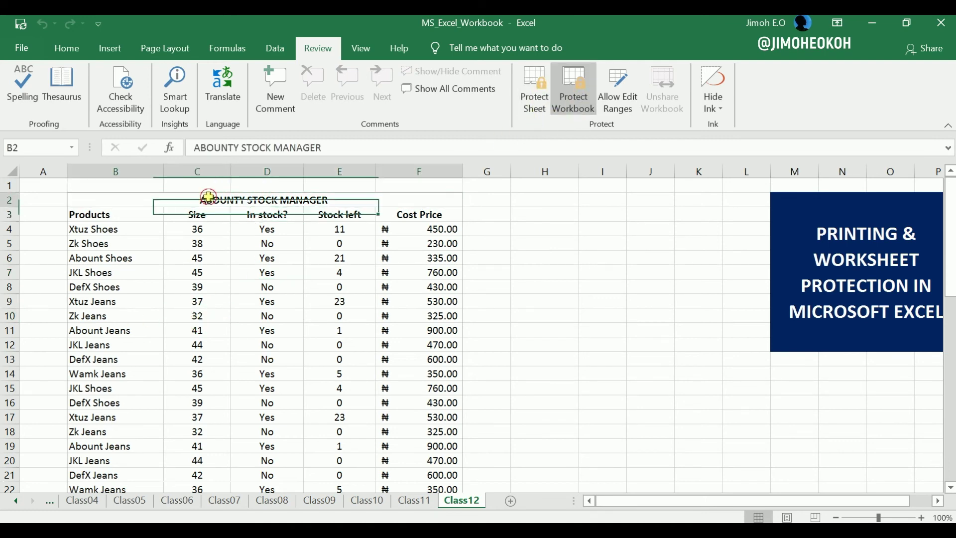
pyautogui.click(174, 215)
pyautogui.click(349, 230)
pyautogui.click(394, 259)
pyautogui.click(411, 316)
pyautogui.click(442, 332)
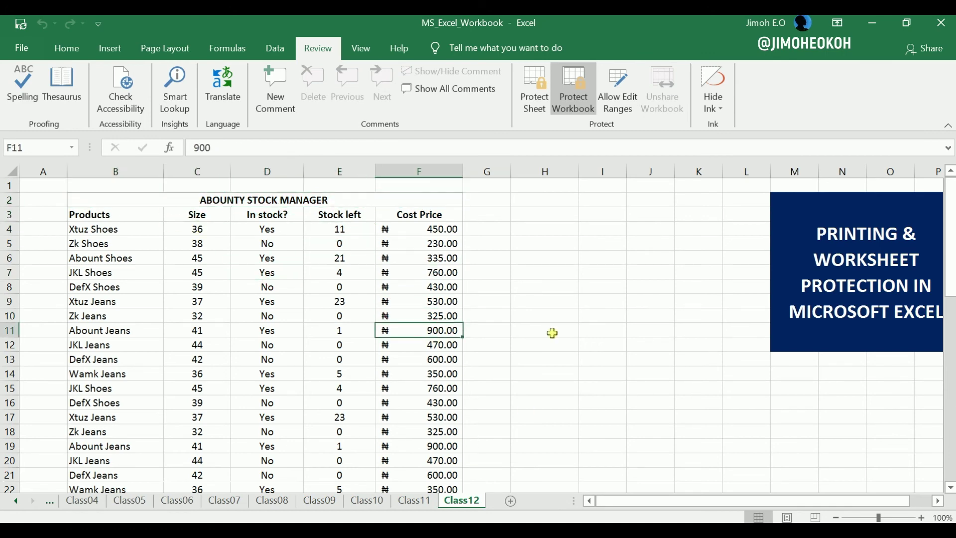
# Step: Cancel the Unprotect prompt, find adding a new sheet blocked, then go to Class11
pyautogui.click(570, 98)
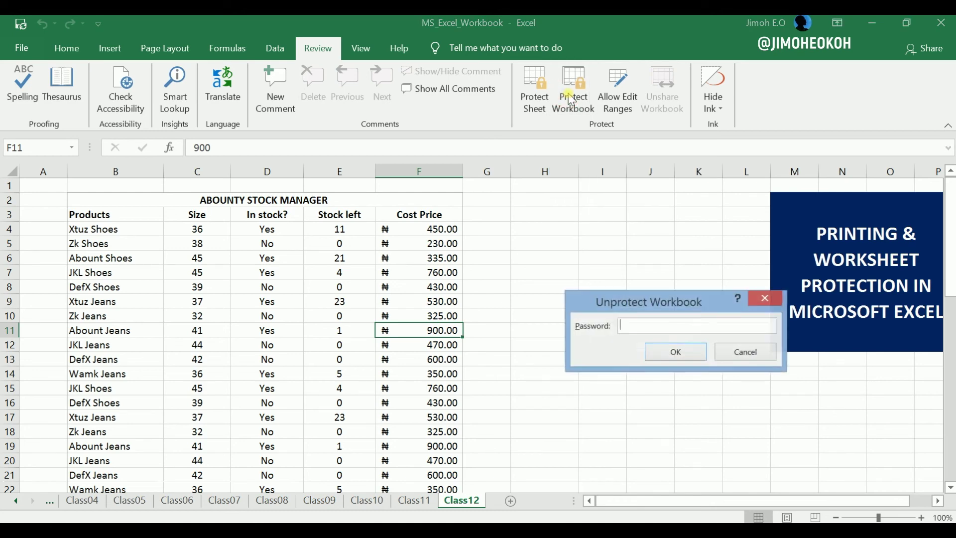
pyautogui.click(767, 299)
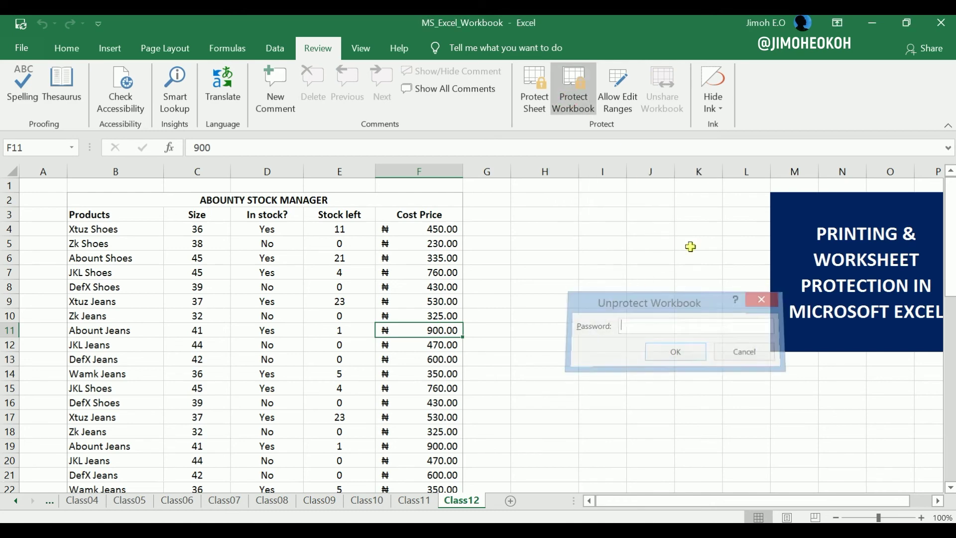
pyautogui.click(515, 501)
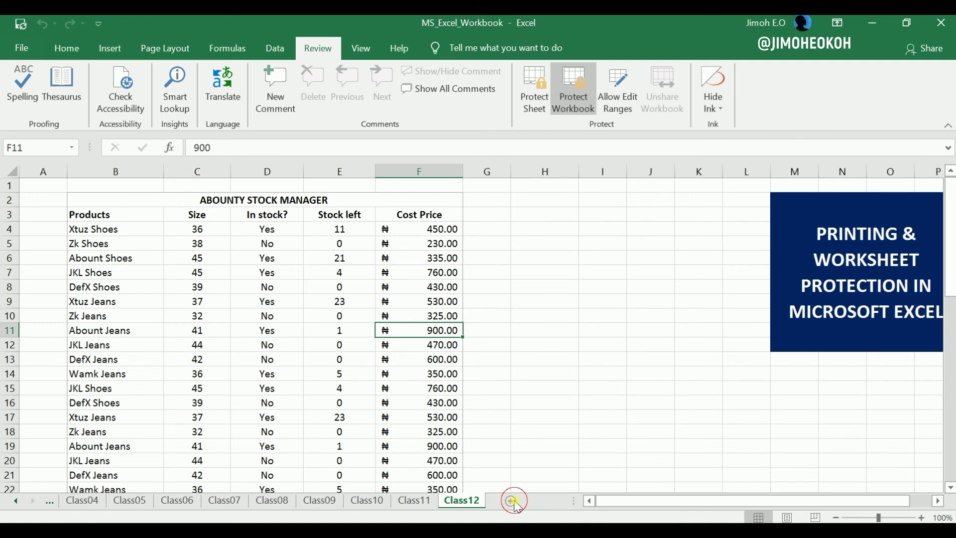
pyautogui.click(414, 500)
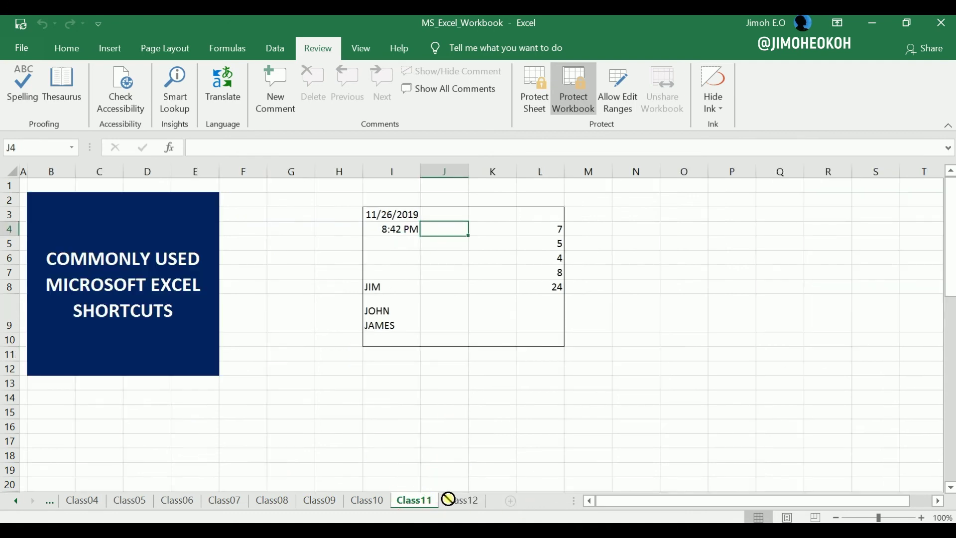
# Step: See the greyed Class11 tab menu, browse sheets Class10 through Class05, then return to Class12
pyautogui.rightClick(418, 499)
pyautogui.click(368, 501)
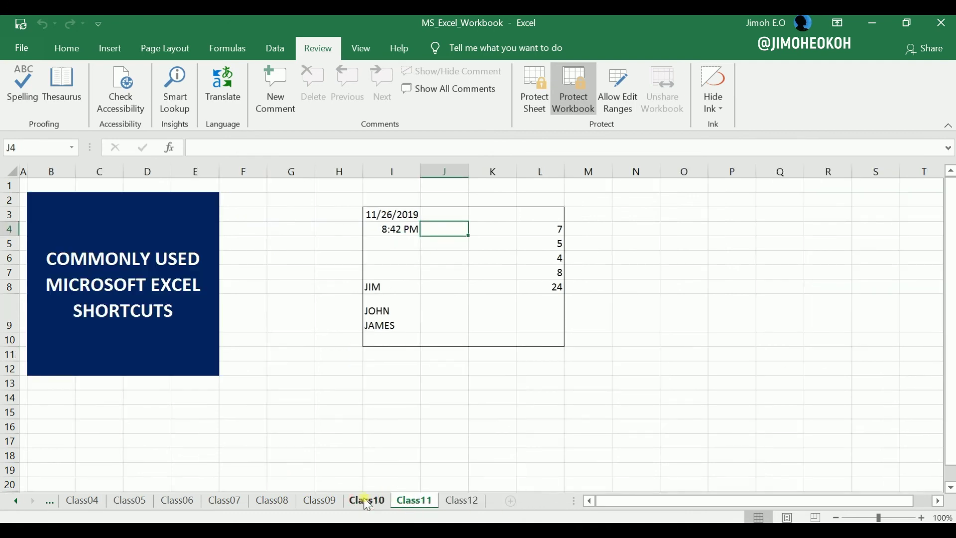
pyautogui.click(366, 501)
pyautogui.click(331, 501)
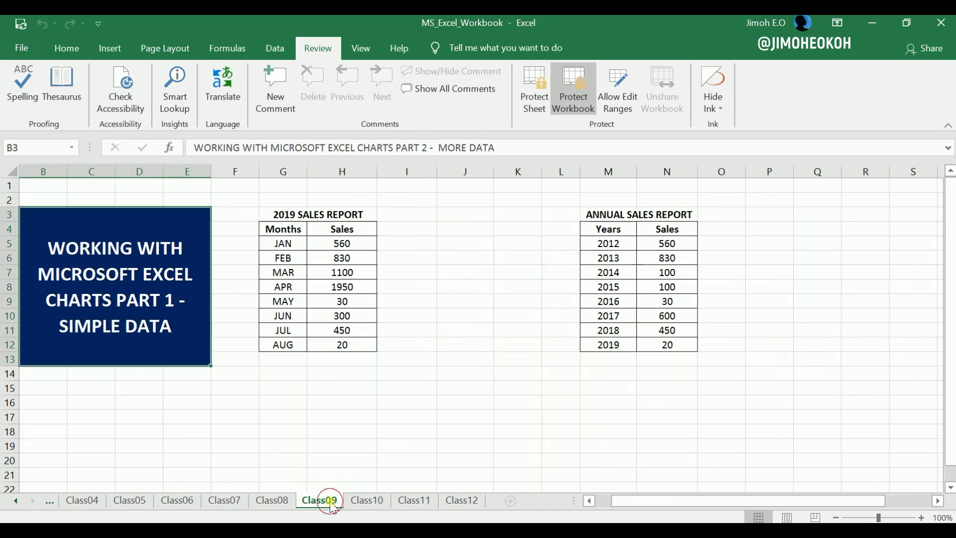
pyautogui.click(284, 502)
pyautogui.click(364, 502)
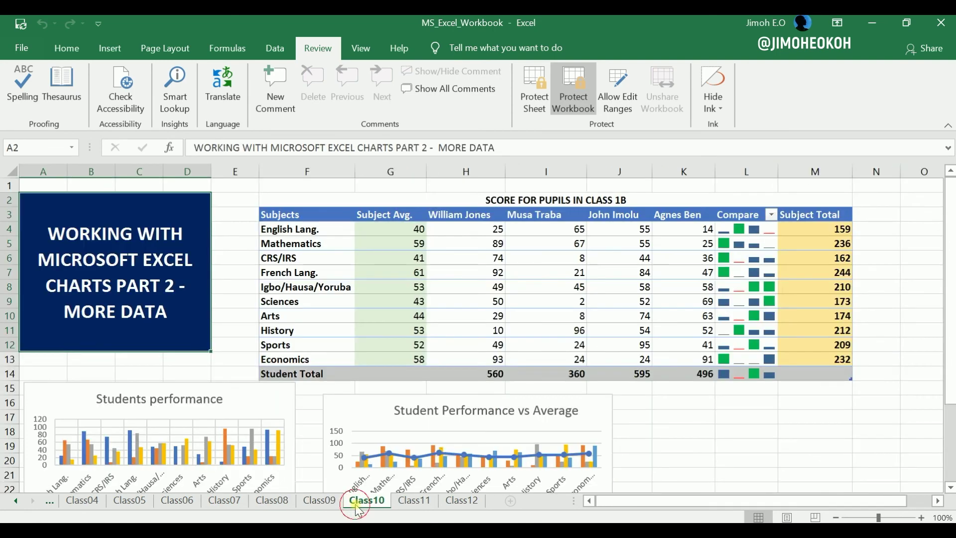
pyautogui.click(273, 500)
pyautogui.click(222, 500)
pyautogui.click(189, 500)
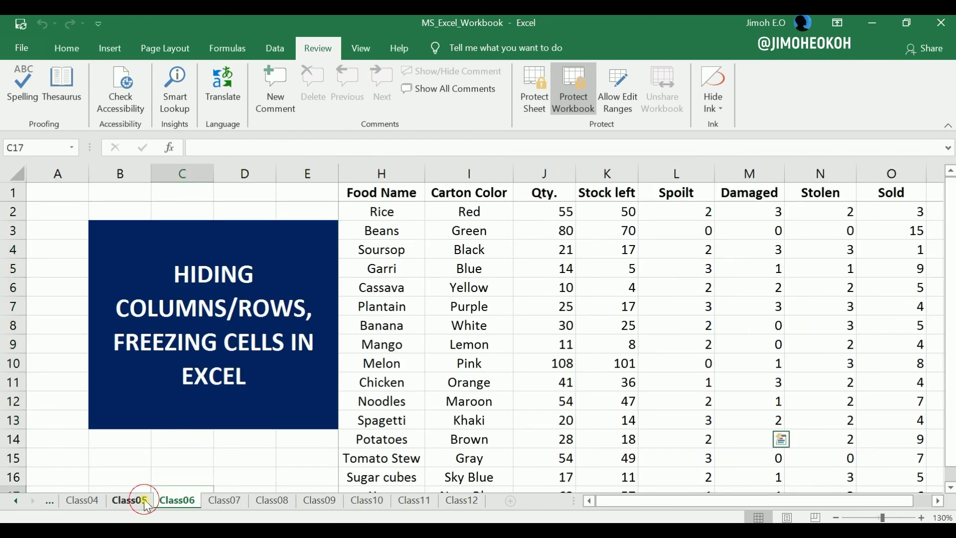
pyautogui.click(128, 501)
pyautogui.click(453, 502)
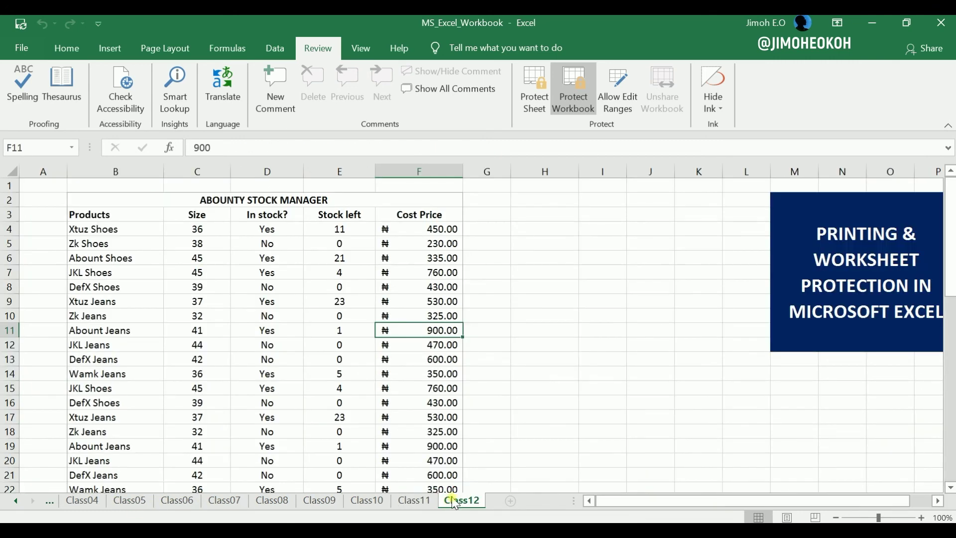
# Step: Unprotect the workbook structure using its password
pyautogui.rightClick(453, 503)
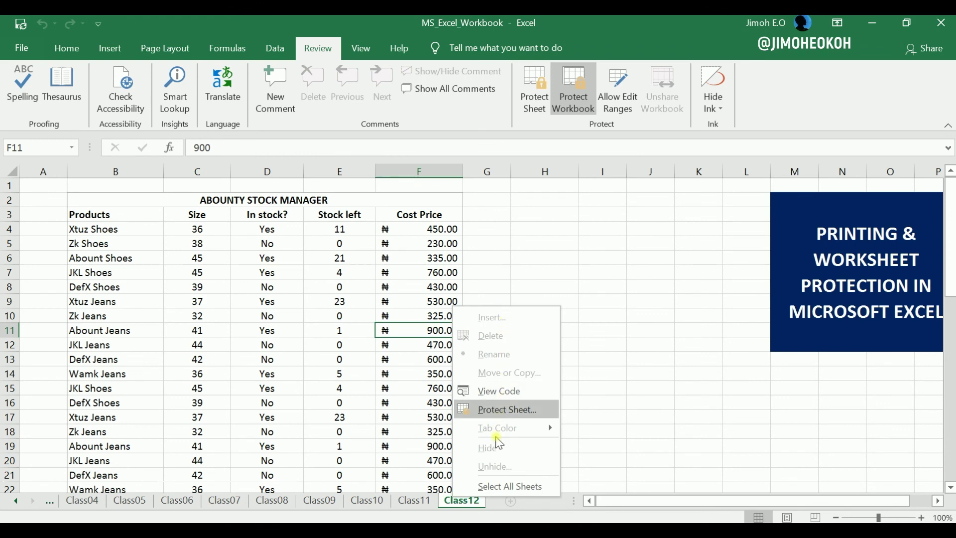
pyautogui.click(575, 108)
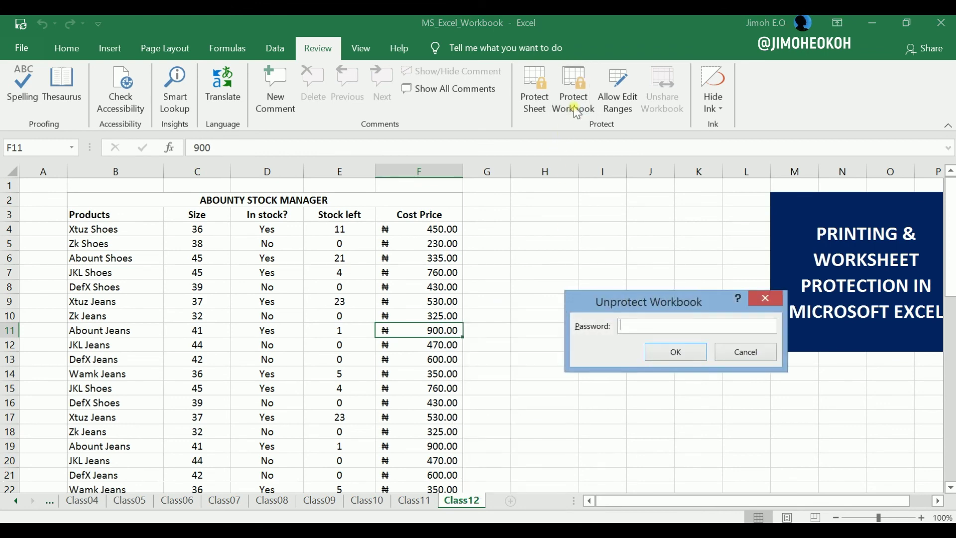
pyautogui.click(677, 353)
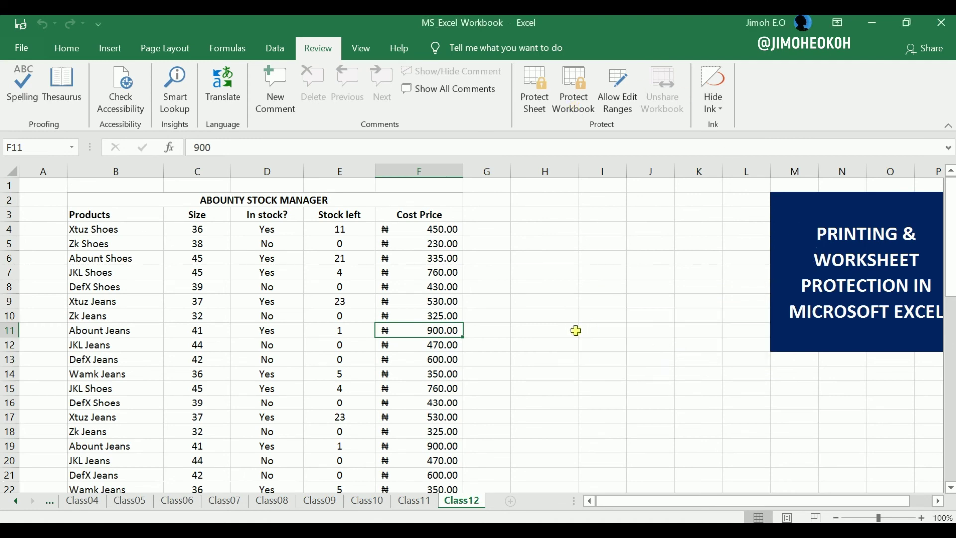
# Step: Add a test Sheet2, then delete it so the tabs end at Class12
pyautogui.click(511, 501)
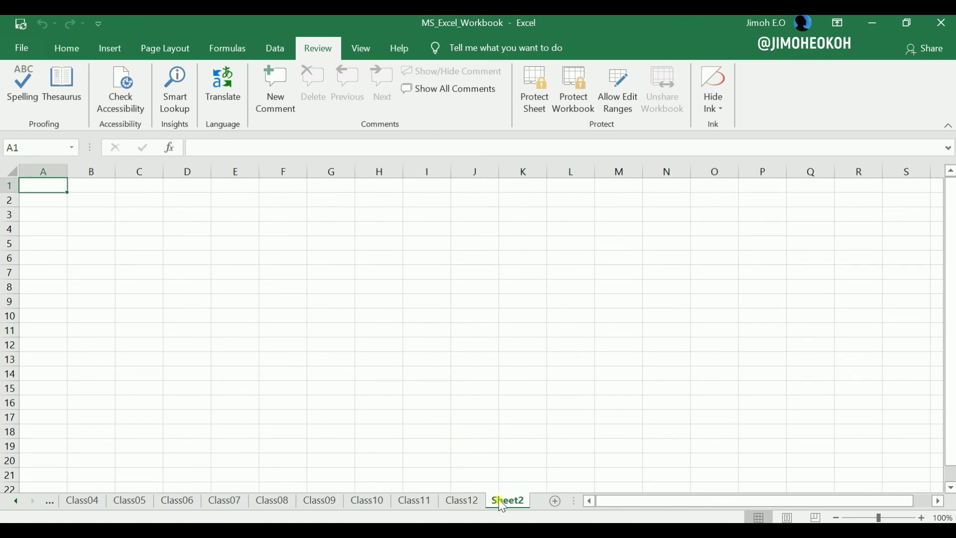
pyautogui.rightClick(502, 507)
pyautogui.click(560, 340)
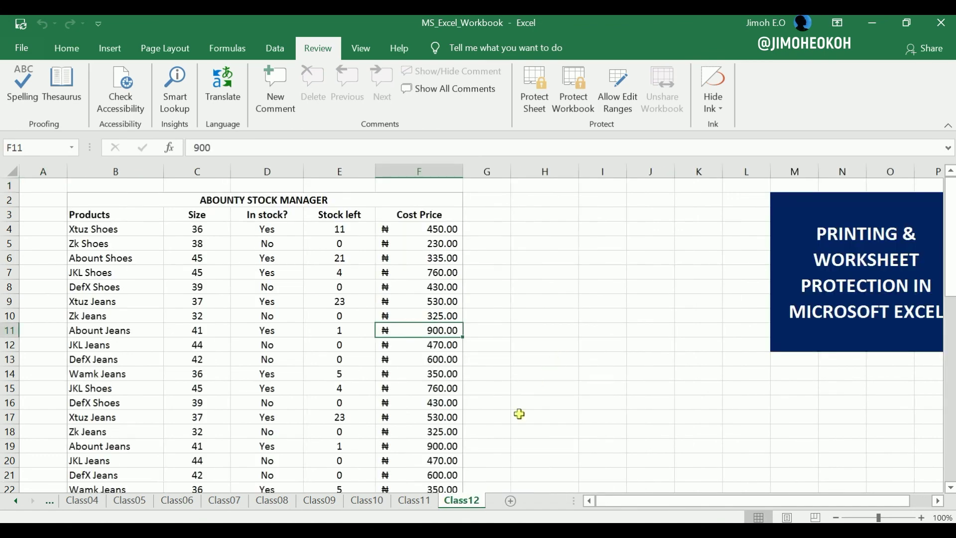
pyautogui.click(484, 303)
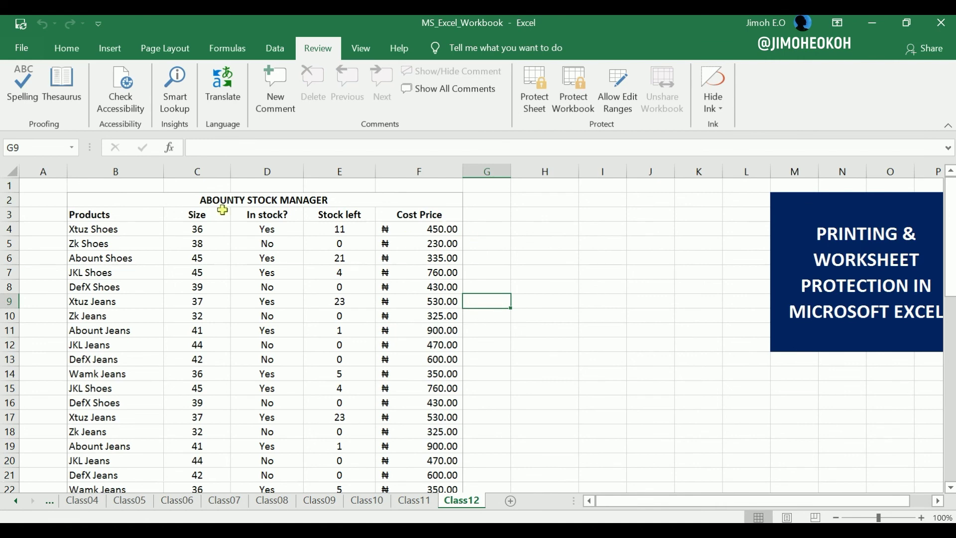